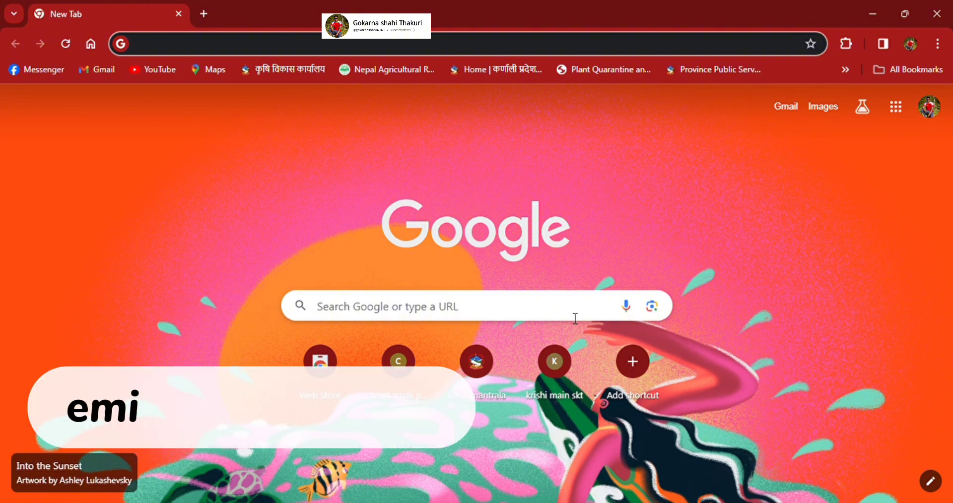
- Go to emis.cehrd.gov.np in Chrome using the autocompleted address
type("e")
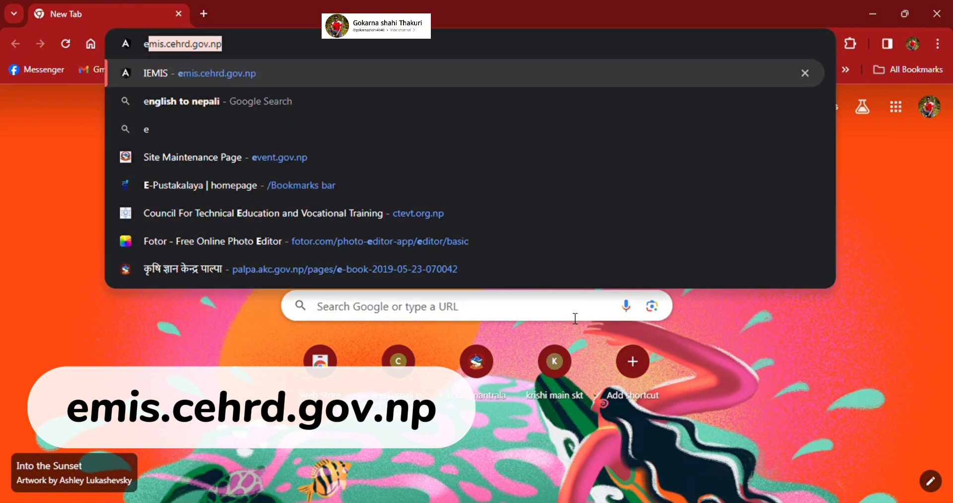
type("mis")
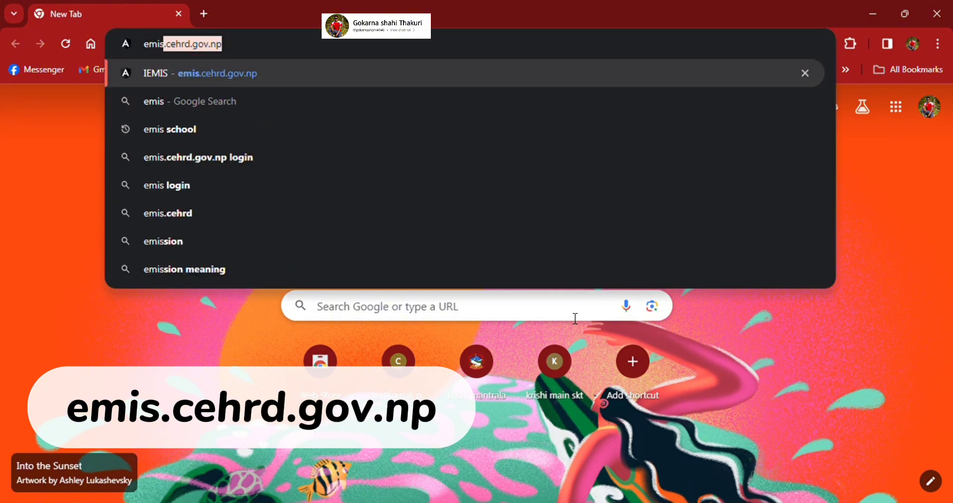
type(".")
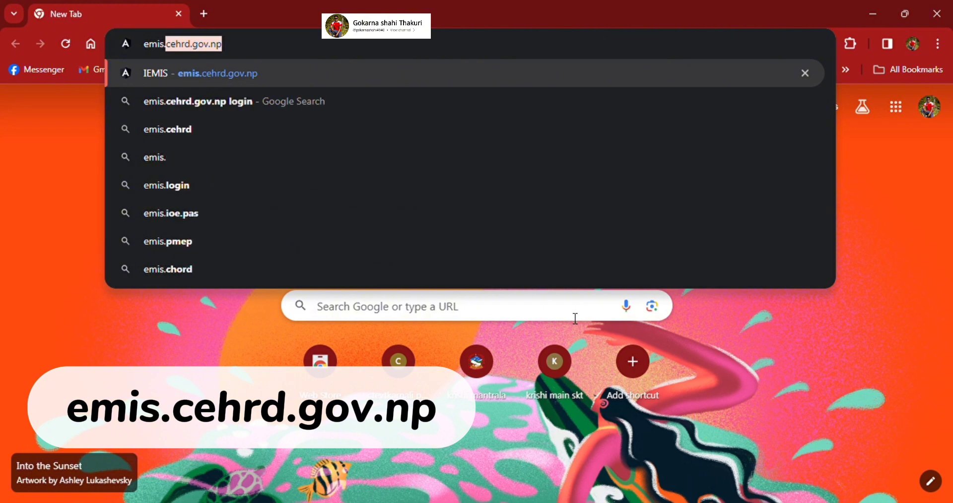
key("Return")
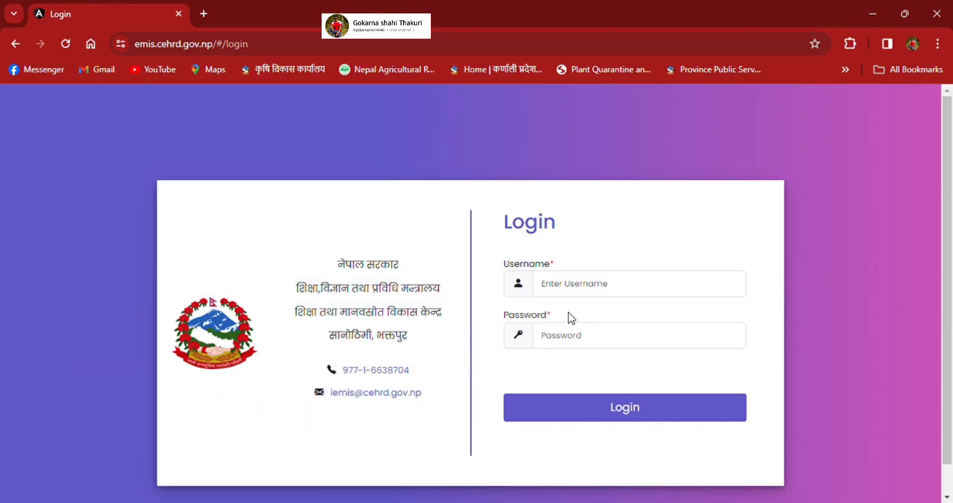
- Enter the school's login code in the Username field, correcting a mistyped part
scroll(560, 350, "down", 2)
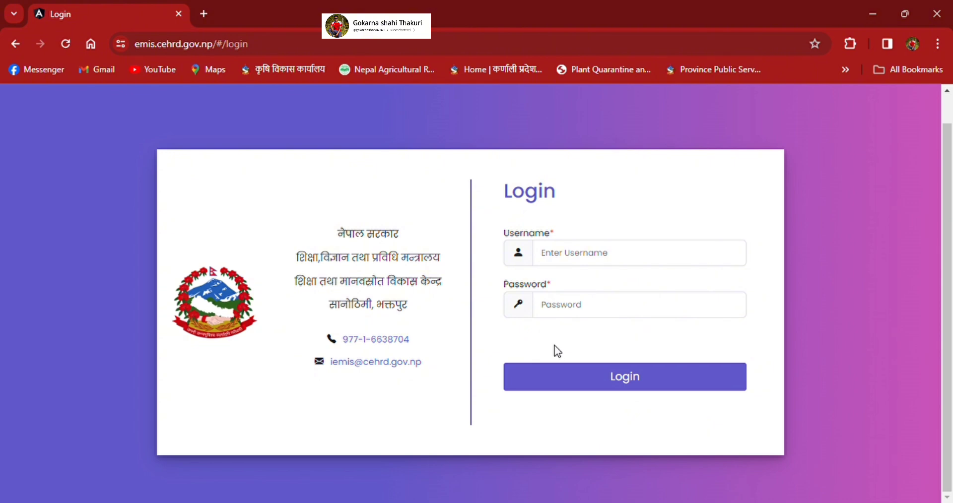
left_click(586, 254)
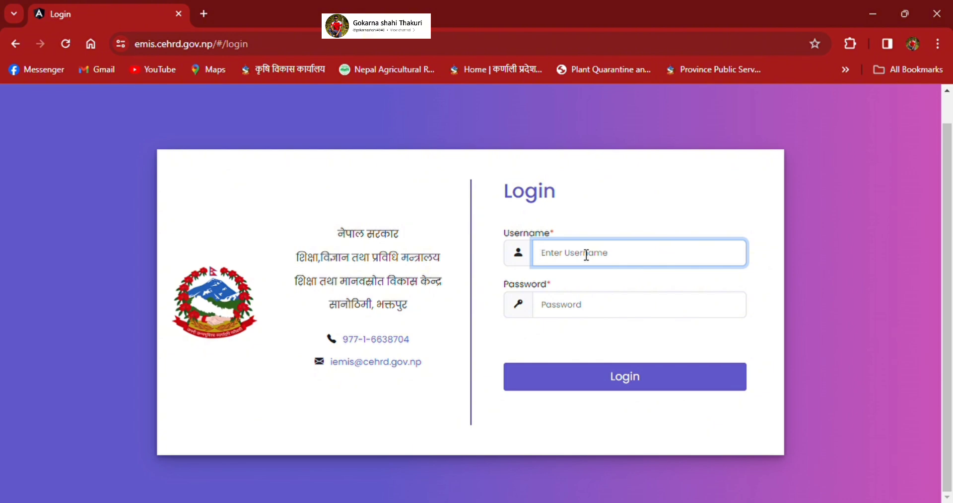
type("65002003")
- Enter the account password, try logging in, and return to the rejected username
left_click(578, 311)
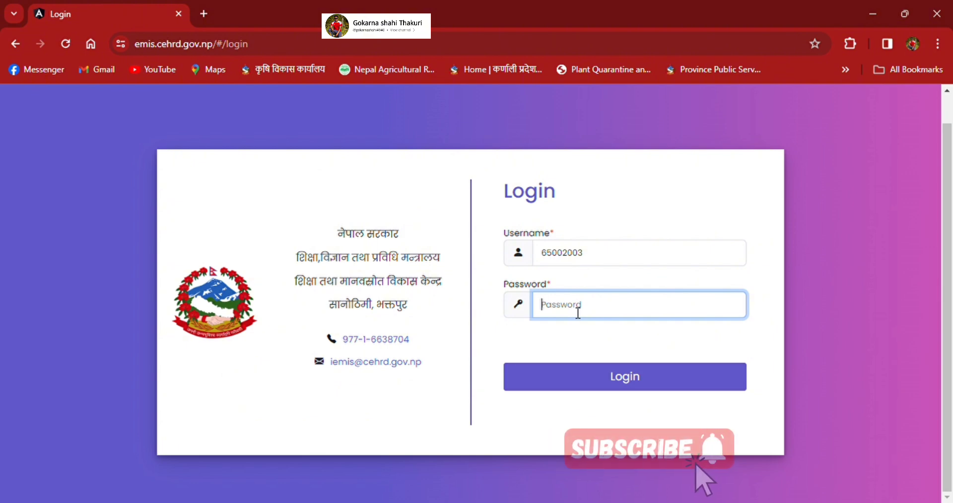
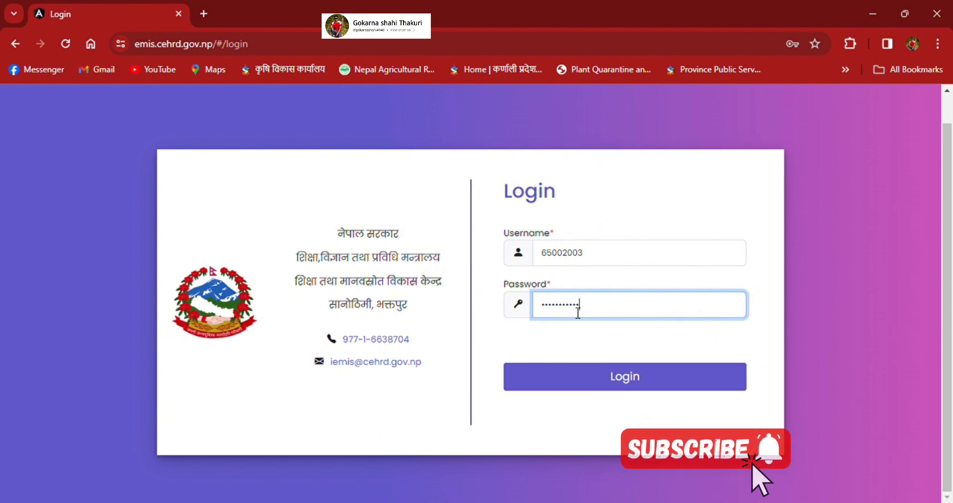
left_click(602, 381)
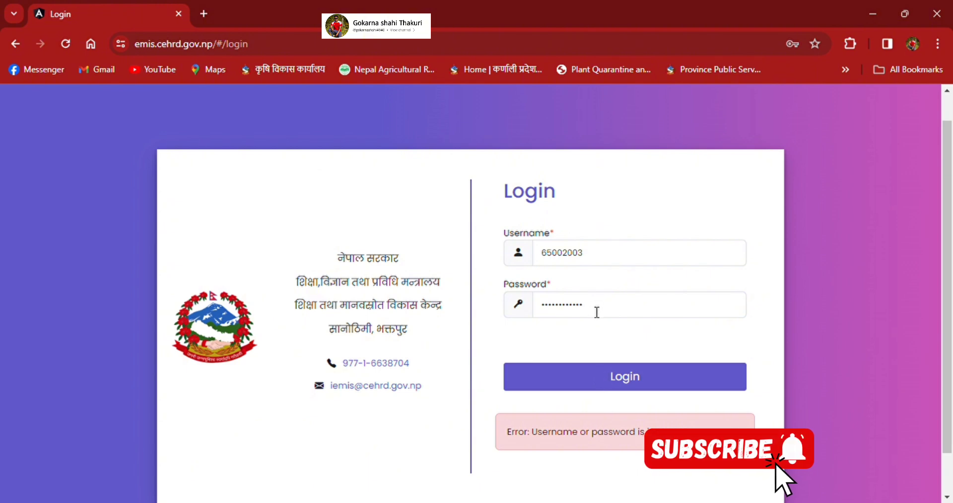
left_click(583, 261)
- Finish correcting the username and sign in to the school's IEMIS Dashboard
type("0")
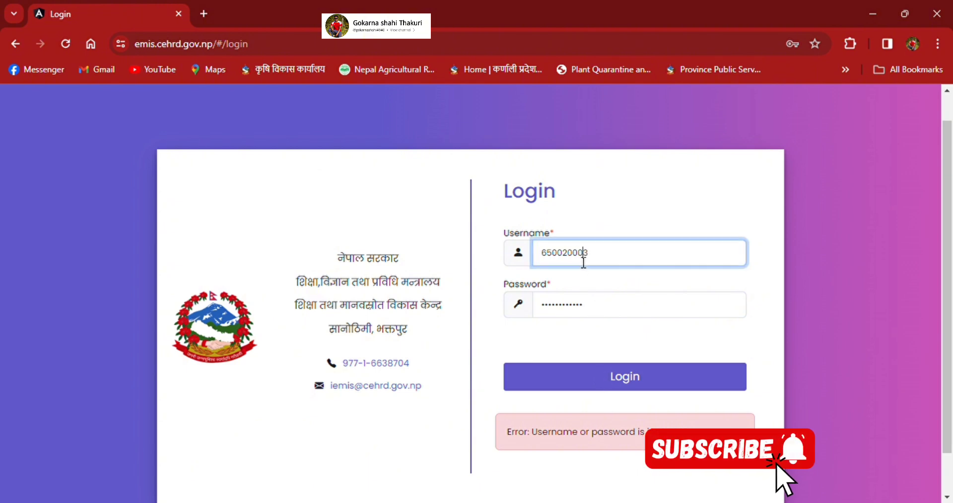
left_click(603, 380)
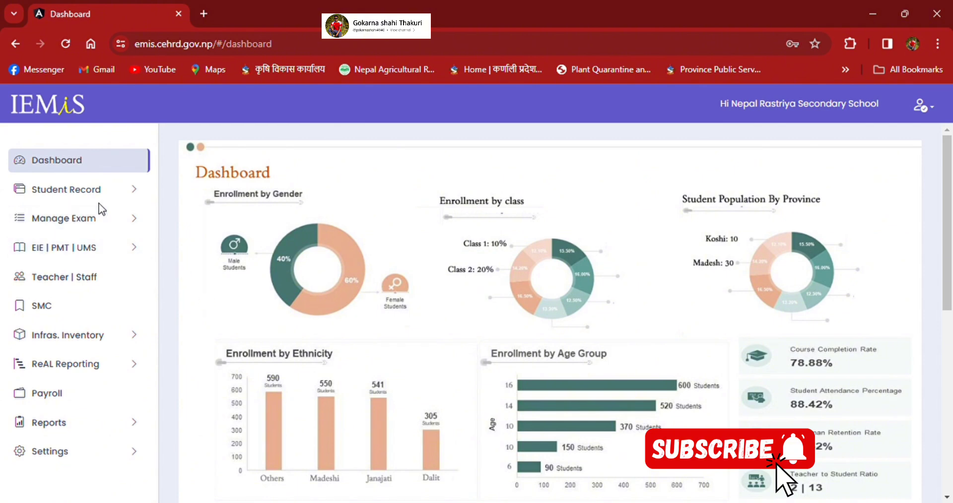
- Load the year 2080, class 8 students under Student Record > Student Information
left_click(83, 195)
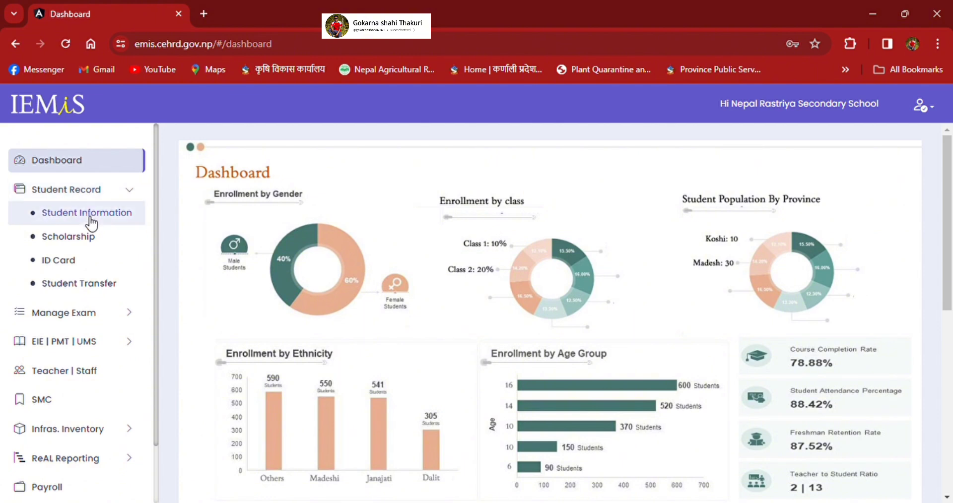
left_click(87, 212)
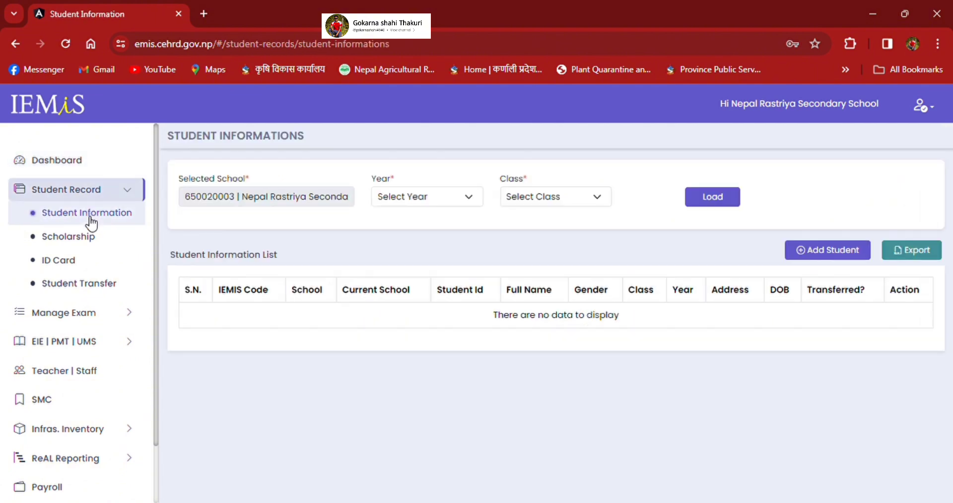
left_click(411, 195)
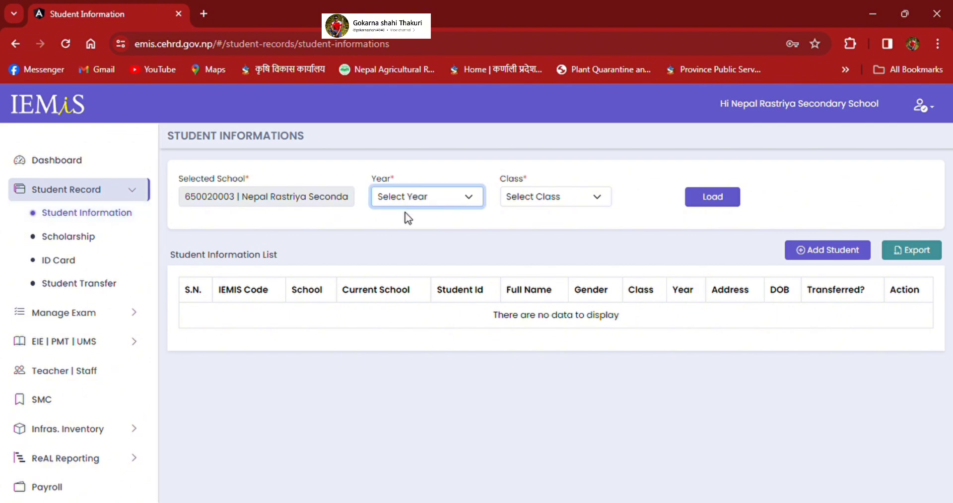
left_click(414, 229)
key("Tab")
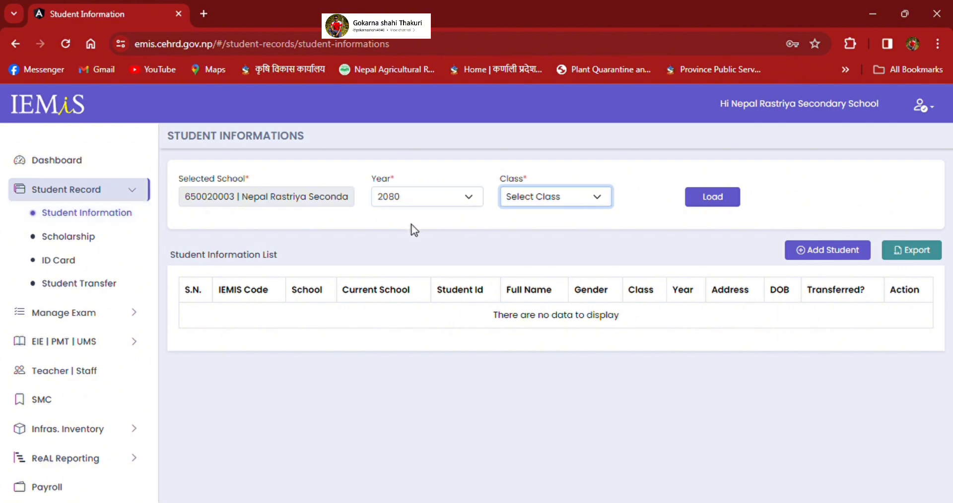
key("8")
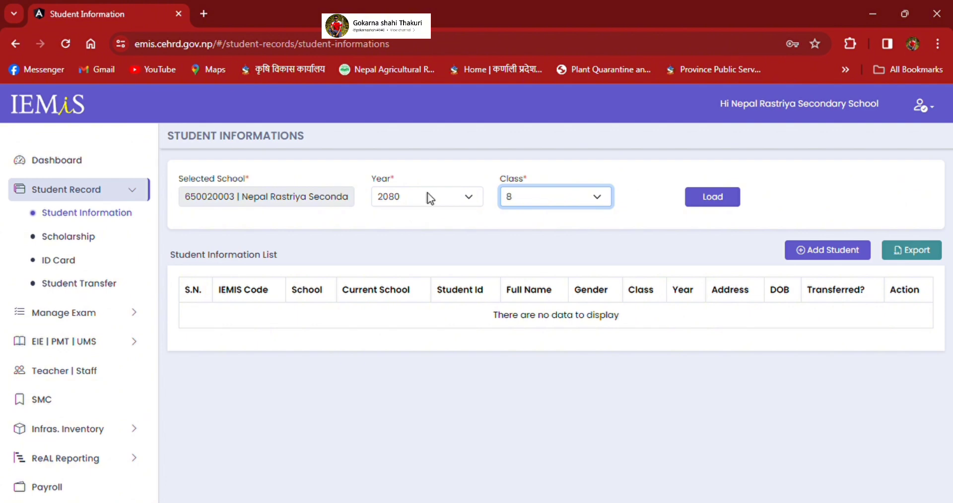
left_click(720, 204)
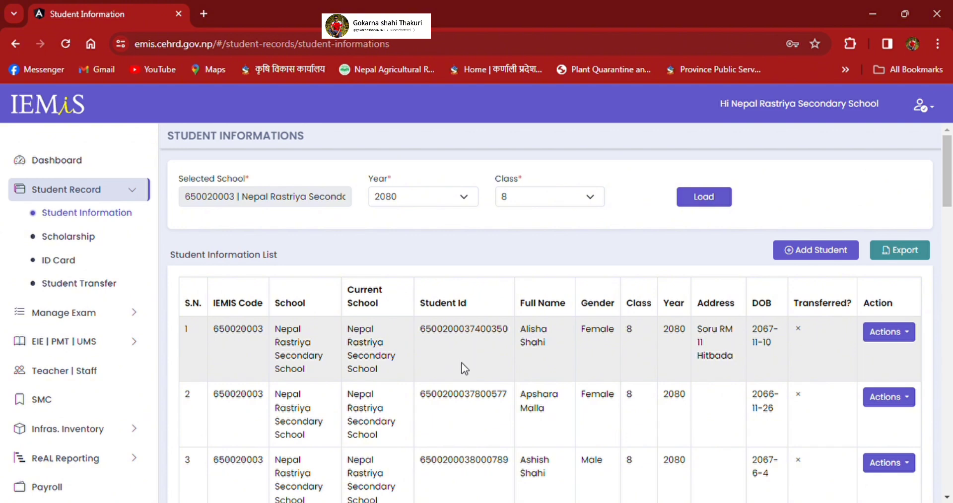
- Scroll down the student list and open the first student's Actions menu
scroll(461, 363, "down", 1)
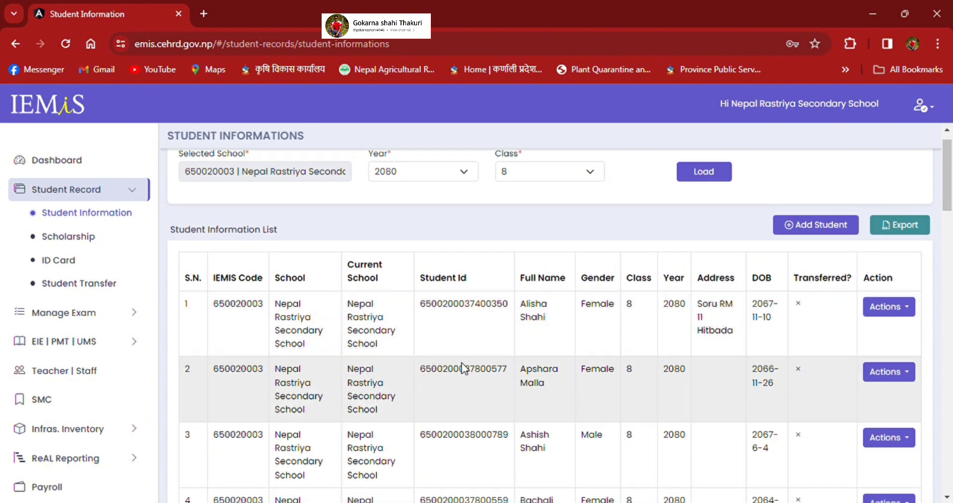
scroll(462, 364, "down", 1)
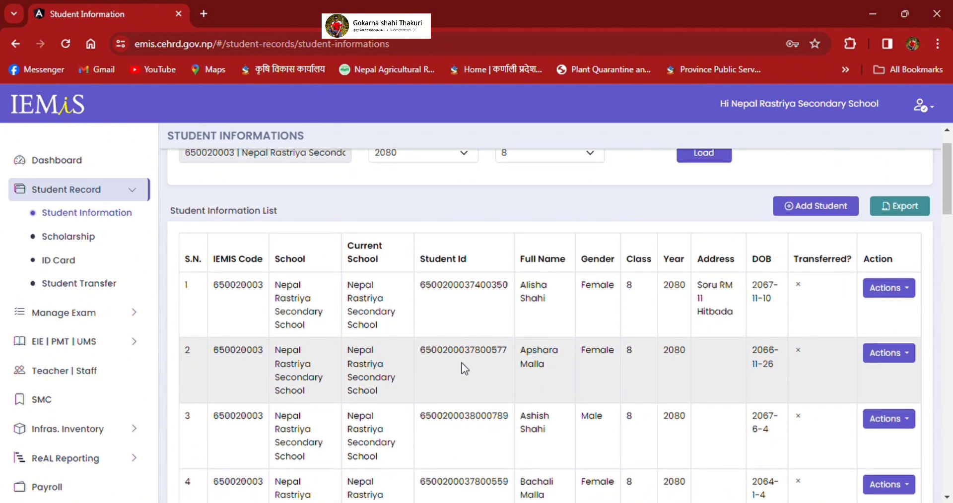
scroll(462, 362, "down", 1)
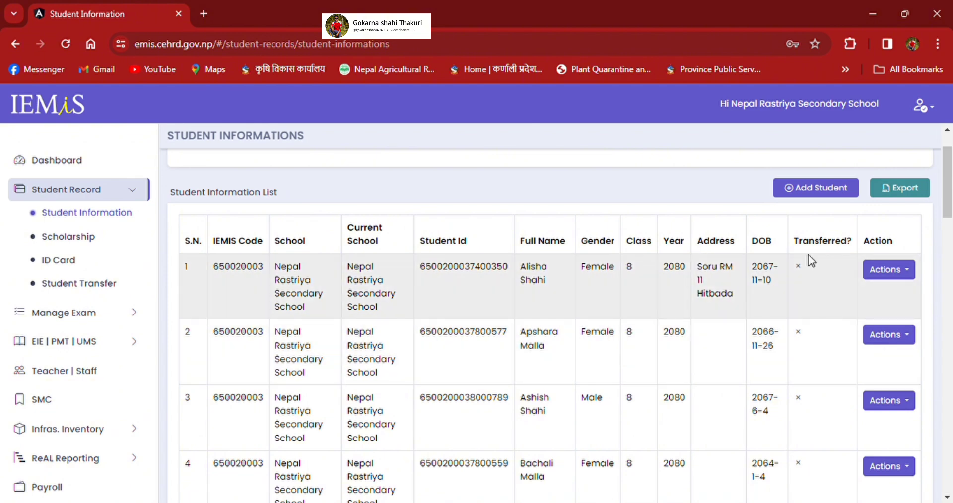
left_click(904, 278)
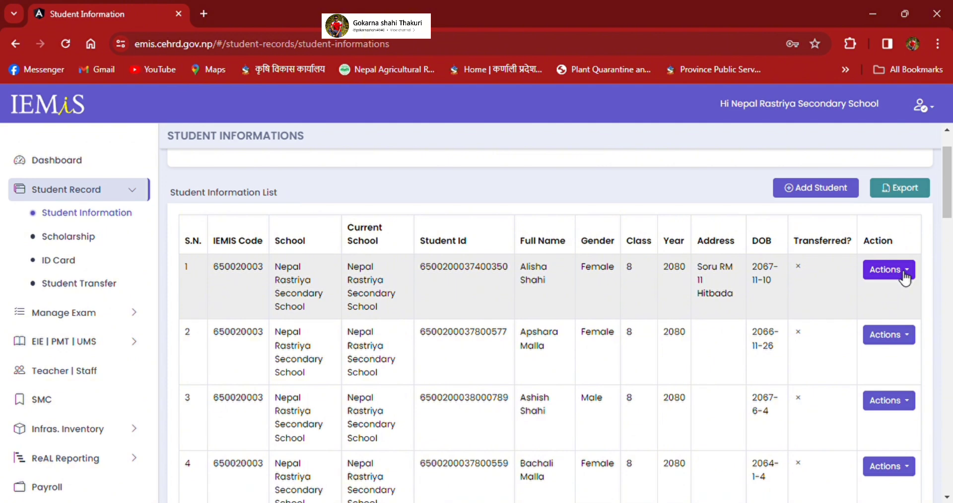
- Show the first listed student's Actions dropdown with view, edit, transfer and not-in-school options
left_click(905, 277)
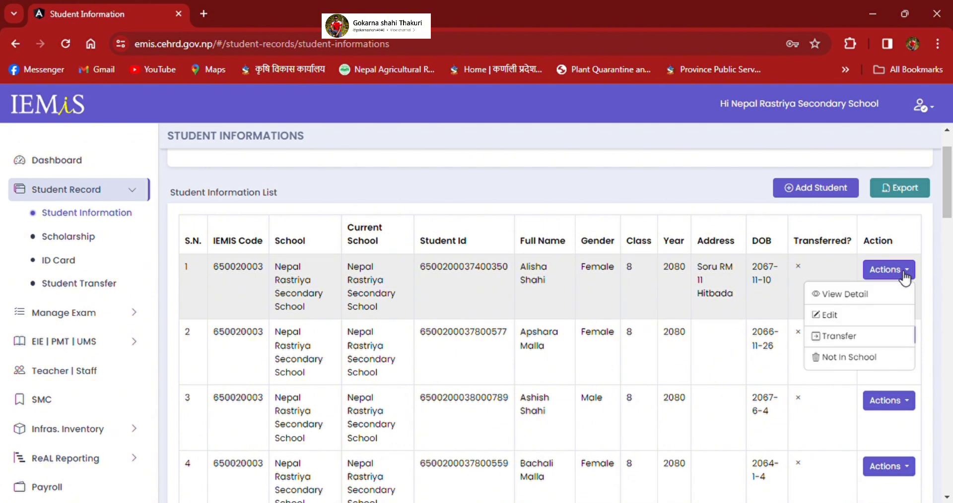
left_click(709, 314)
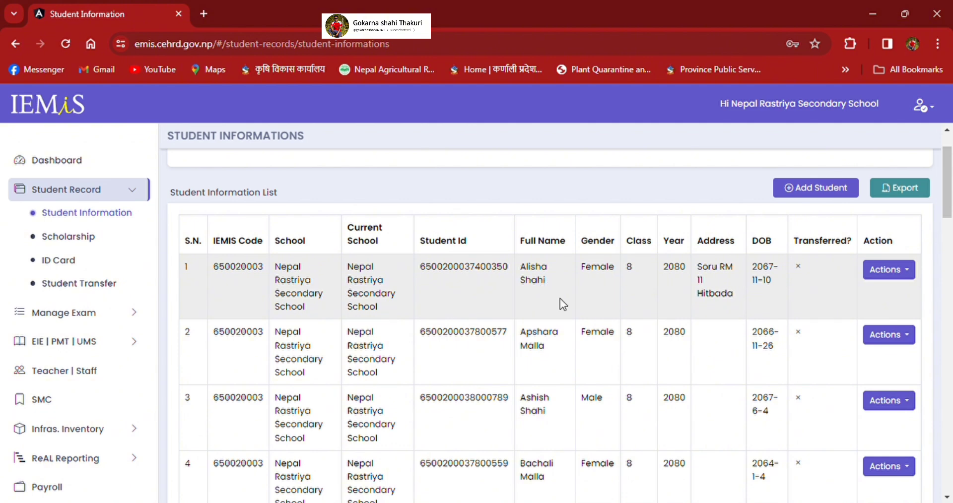
left_click(883, 274)
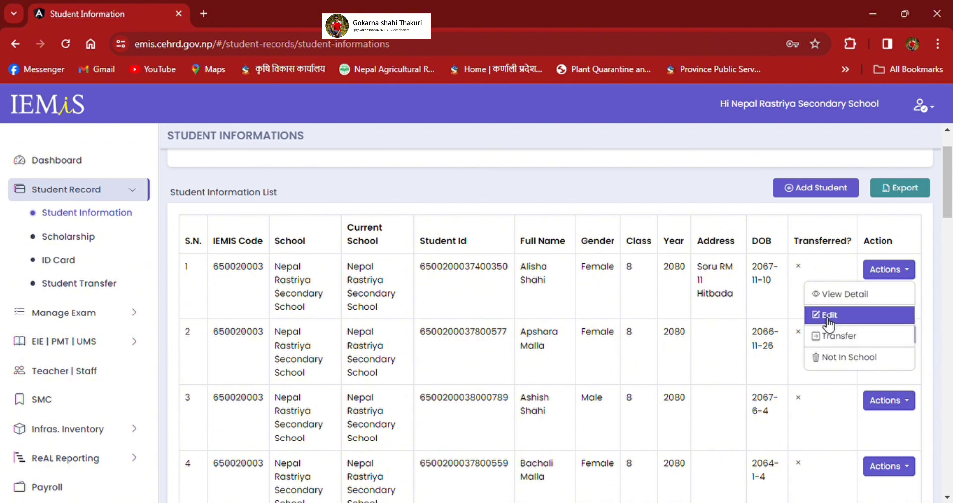
- Open the first student's Edit form and find the photo upload field with its 2MB limit
left_click(828, 318)
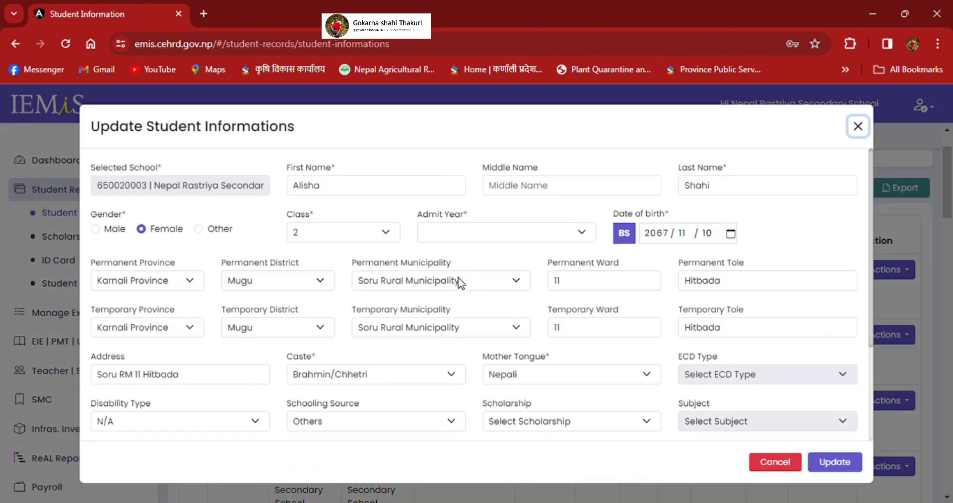
scroll(459, 283, "down", 1)
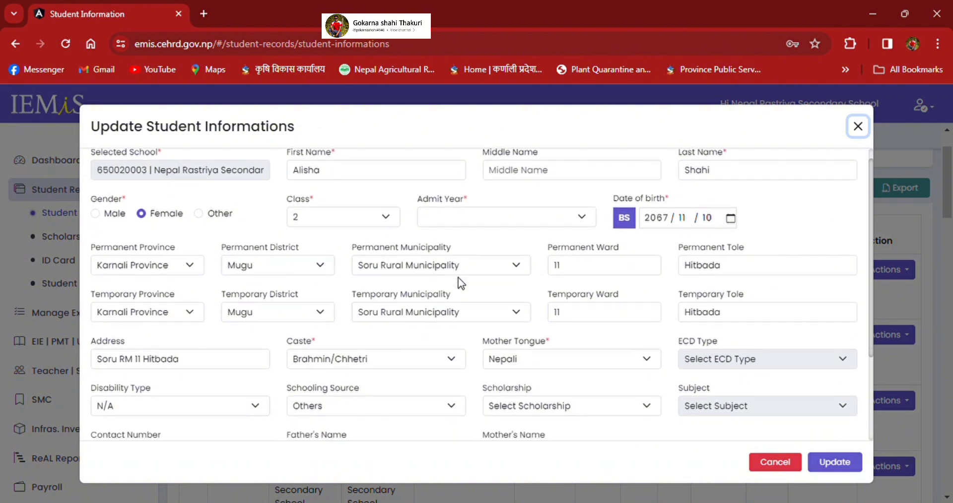
scroll(461, 283, "down", 1)
scroll(461, 283, "down", 2)
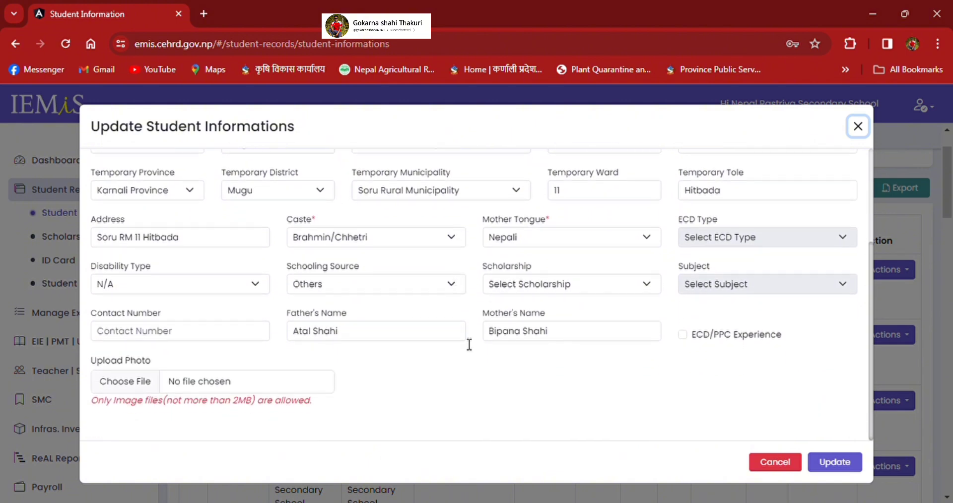
scroll(521, 374, "up", 1)
scroll(521, 375, "down", 1)
left_click_drag(173, 401, 256, 414)
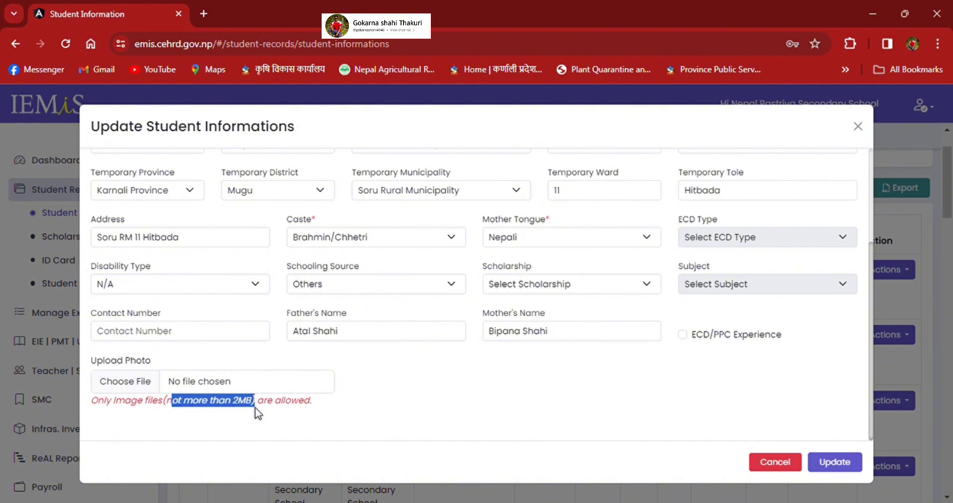
left_click(287, 416)
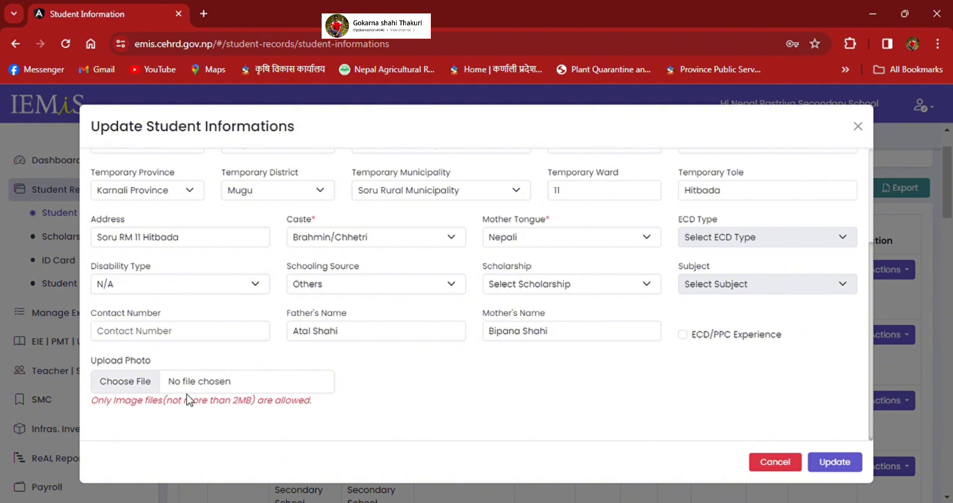
- Attach the student's photo file and save the record with Update
left_click(138, 384)
double_click(366, 314)
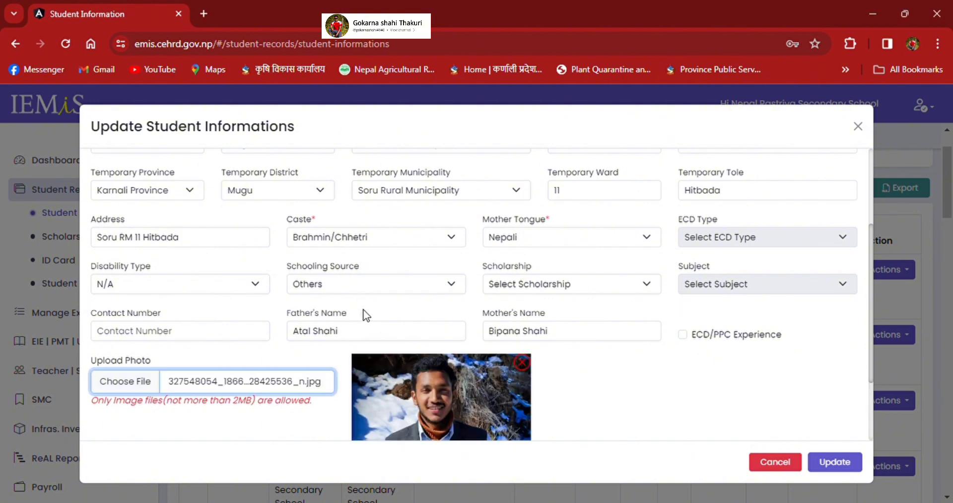
left_click(837, 465)
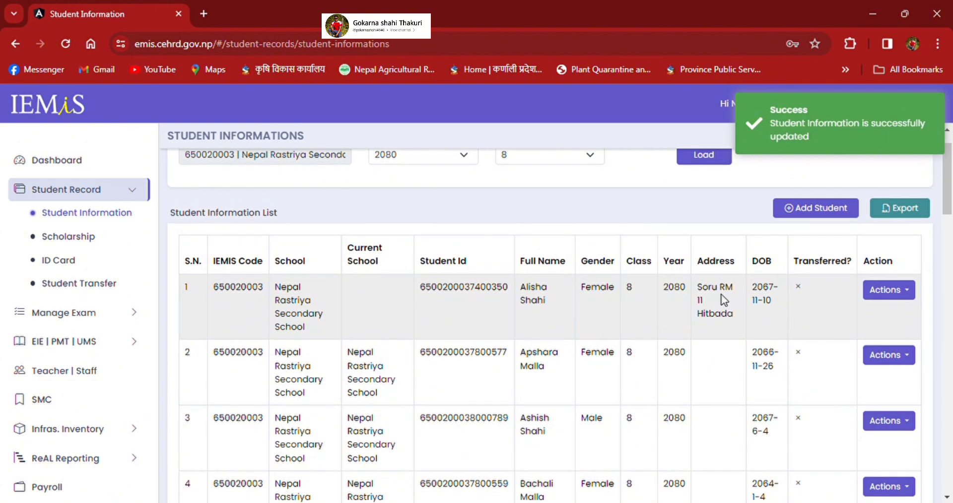
- Open the Application Form page under Manage Exam
scroll(494, 343, "down", 1)
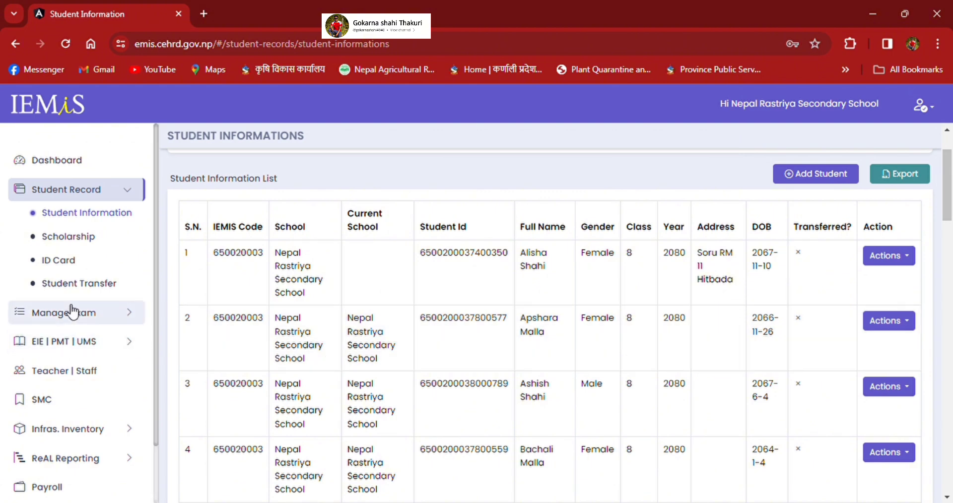
left_click(73, 313)
scroll(73, 314, "down", 1)
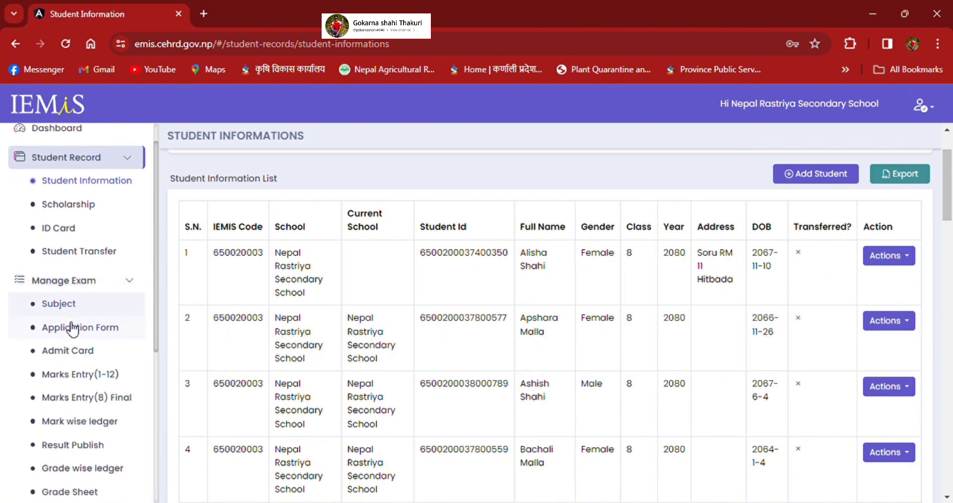
left_click(73, 332)
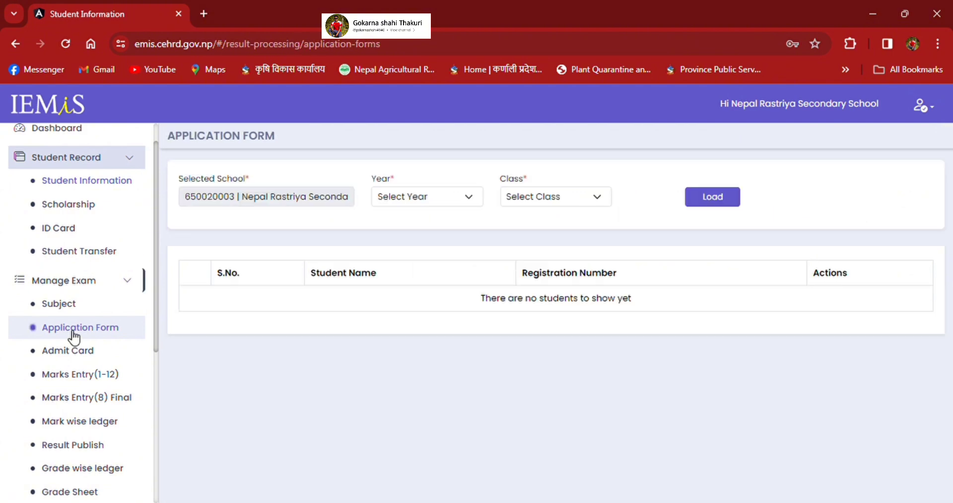
- Load year 2080, class 8 students and open the first student's Basic Level Exam form
left_click(412, 206)
key("Down")
key("Tab")
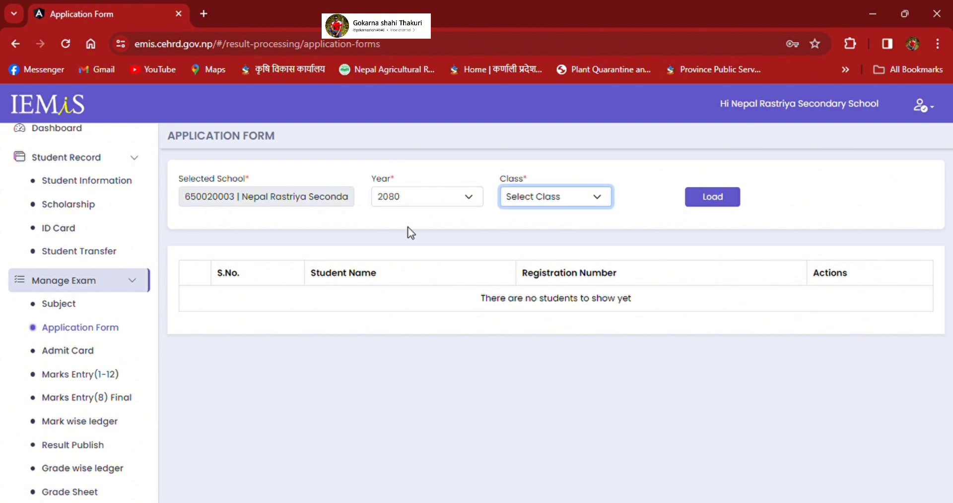
key("Down")
left_click(713, 199)
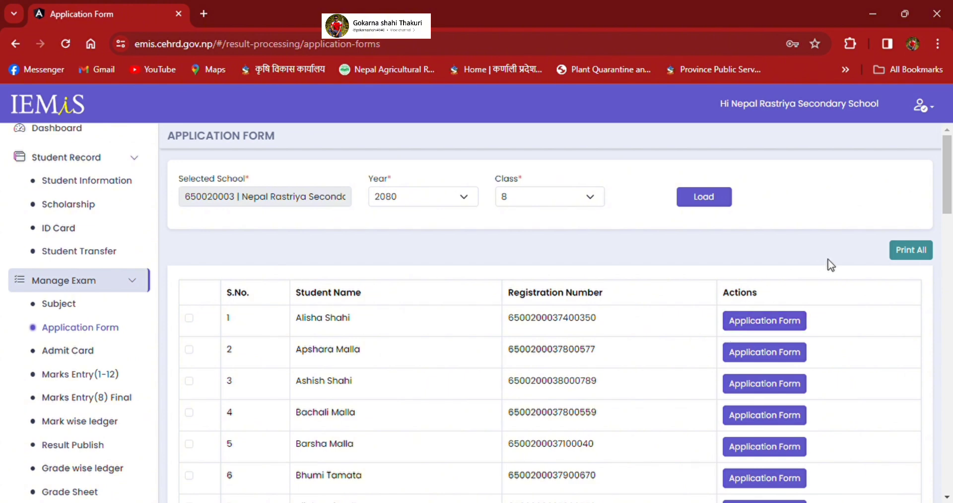
left_click(920, 250)
left_click(766, 322)
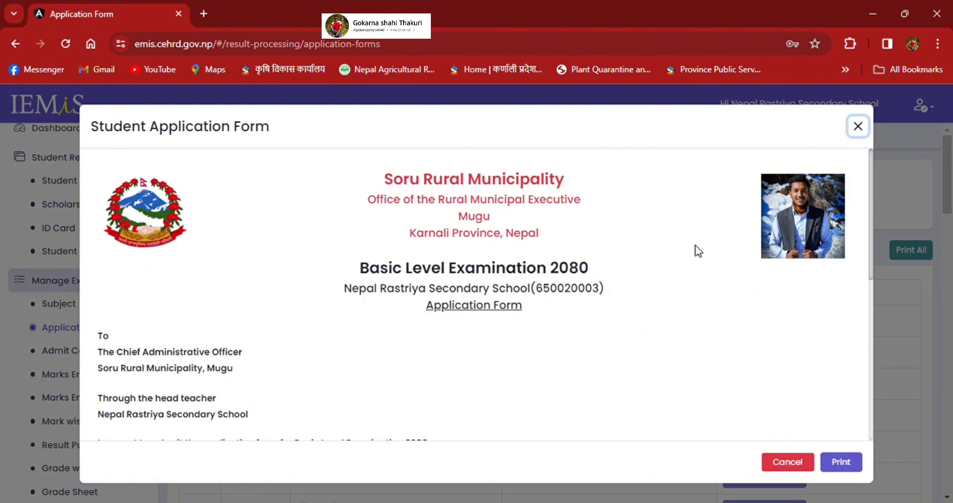
scroll(788, 234, "down", 3)
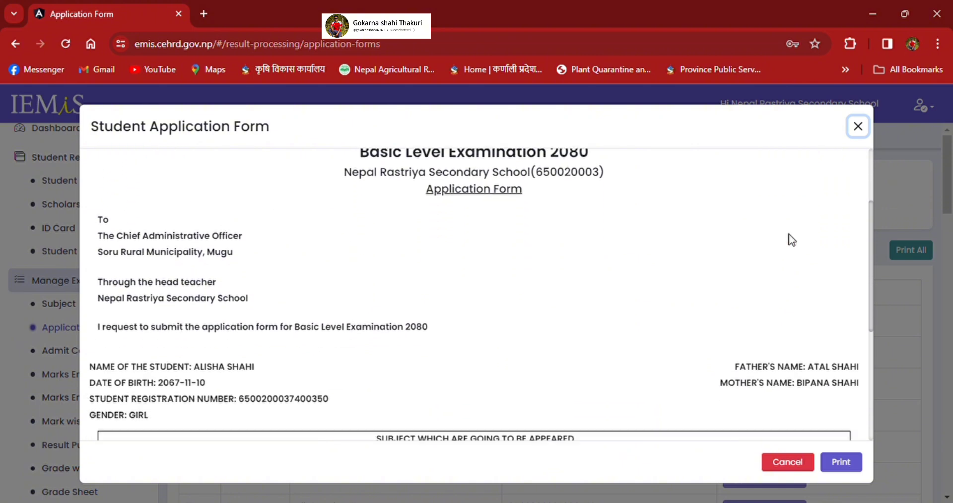
scroll(791, 239, "down", 1)
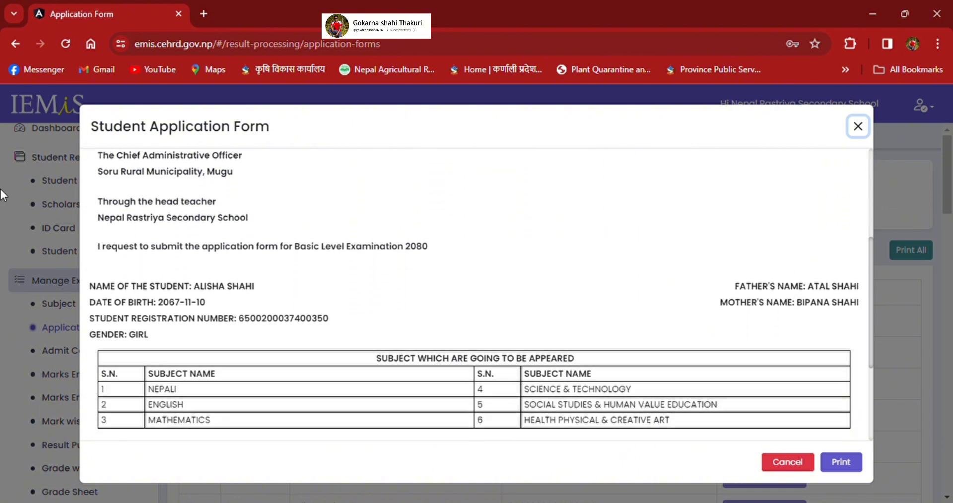
scroll(451, 316, "down", 1)
scroll(450, 316, "down", 1)
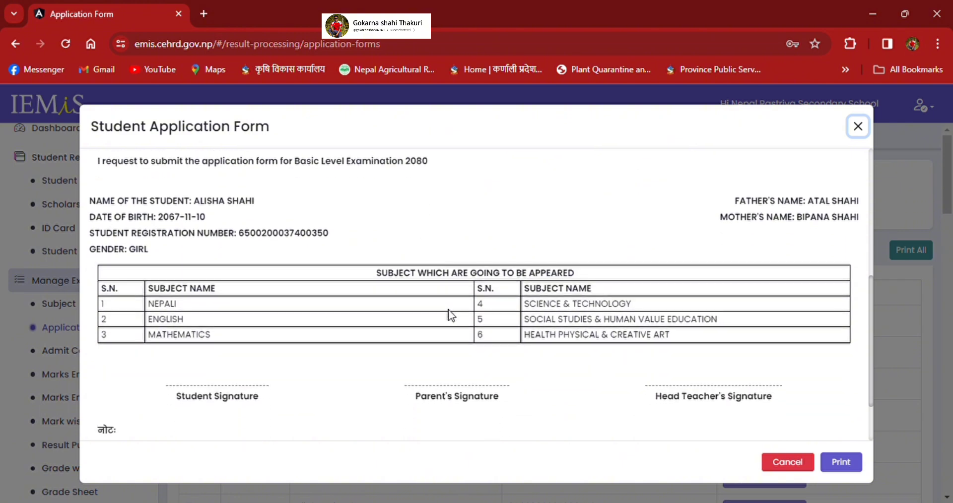
scroll(591, 343, "down", 1)
scroll(593, 338, "down", 1)
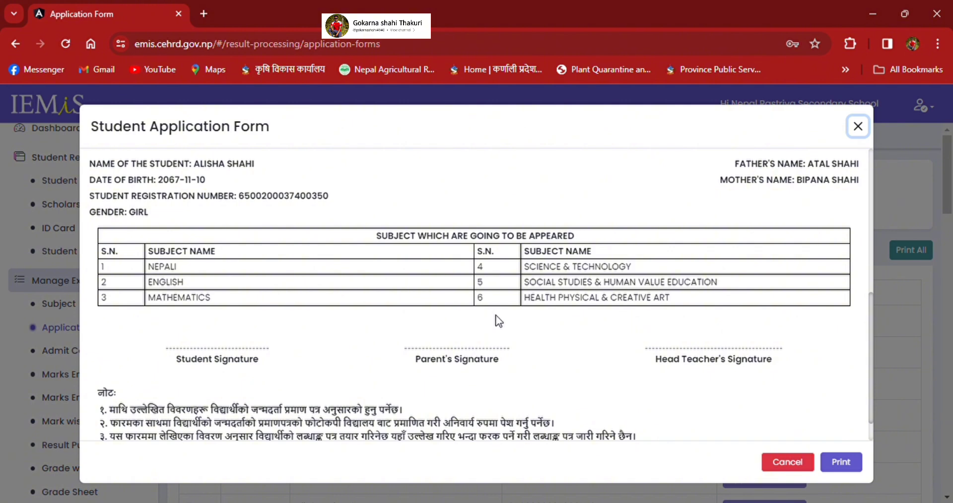
scroll(497, 320, "down", 1)
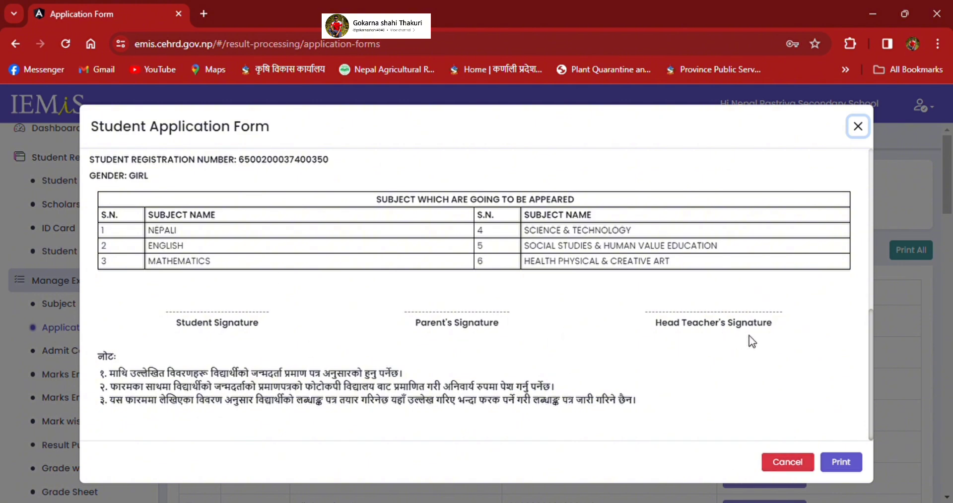
left_click(788, 462)
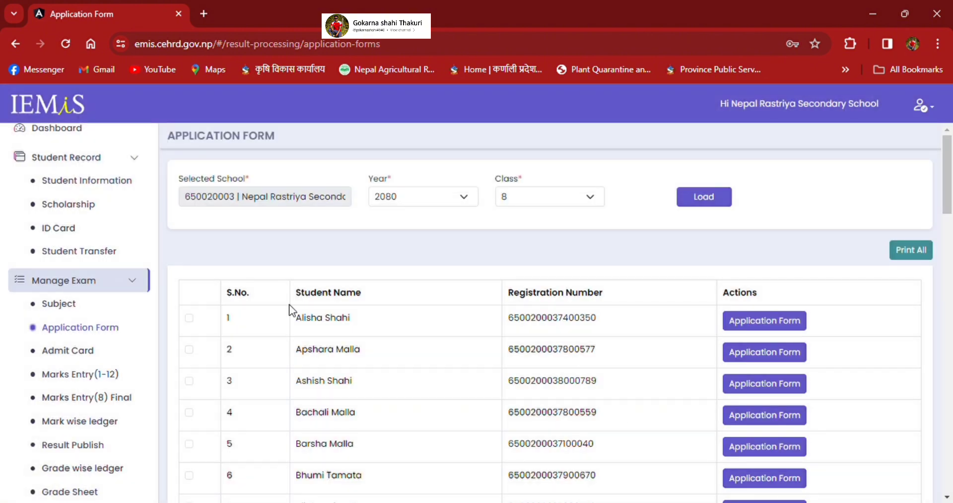
- Open the Admit Card page under Manage Exam and set Year to 2080
left_click(90, 356)
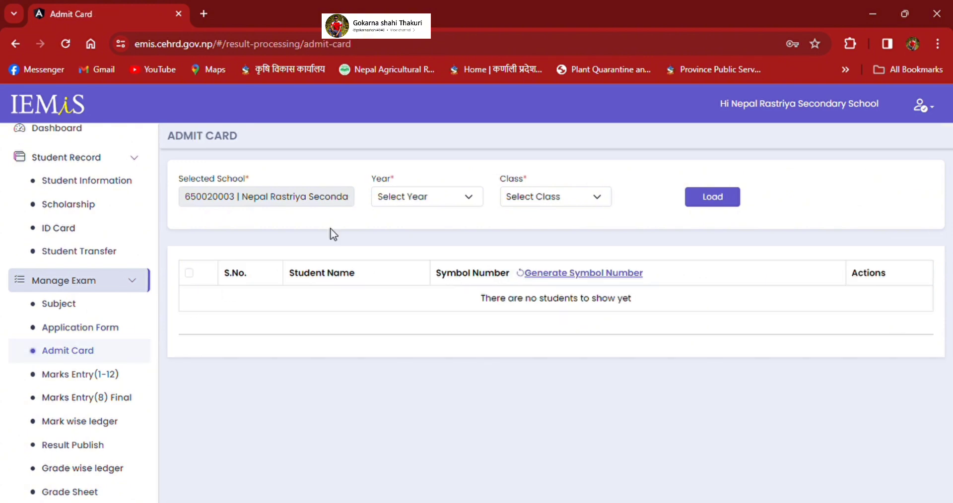
left_click(390, 200)
left_click(394, 213)
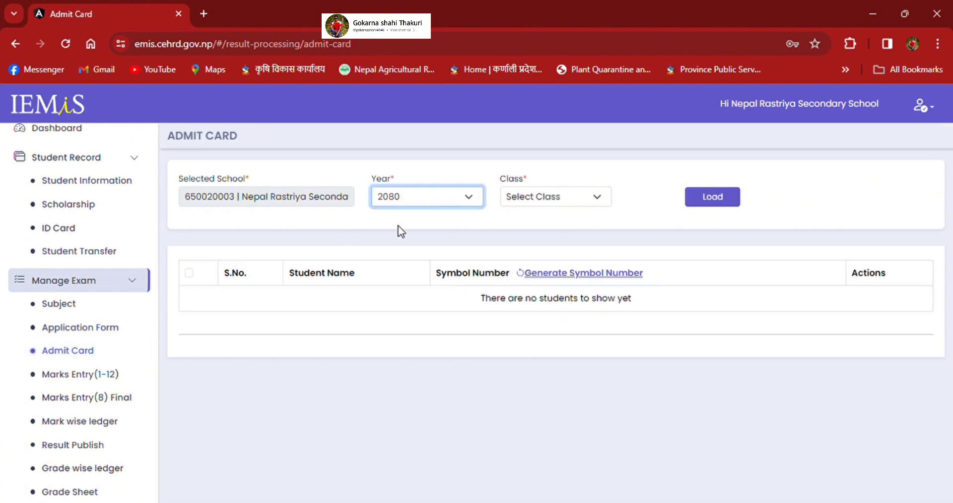
left_click(520, 194)
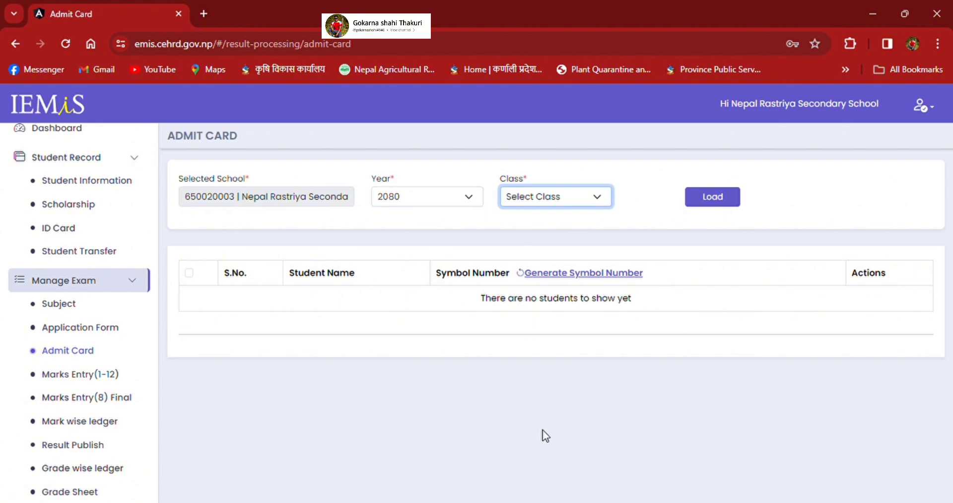
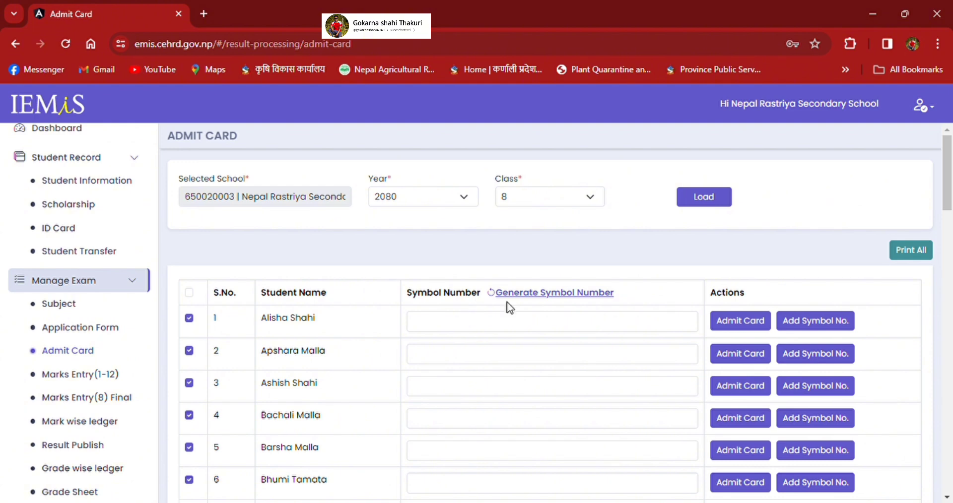
- Try entering 6045001 as the first student's symbol number, then auto-generate numbers for every student
left_click(506, 319)
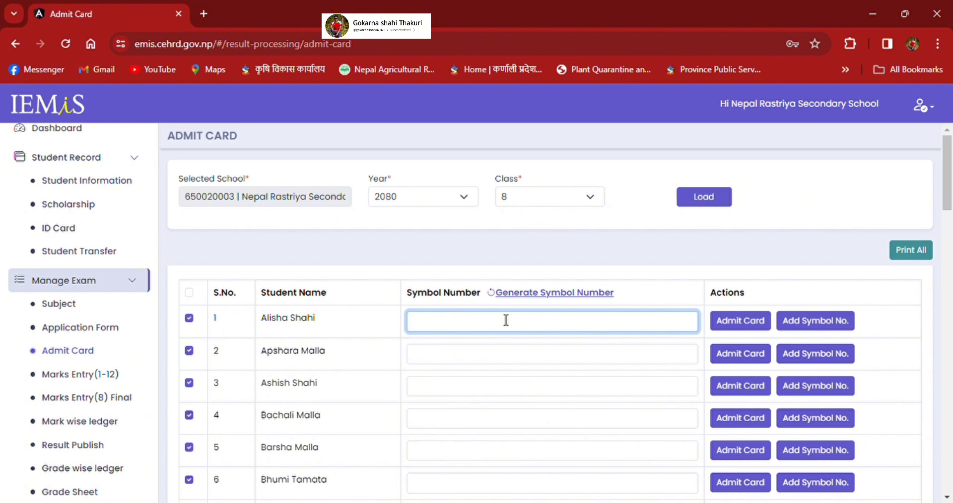
type("6045001")
left_click(450, 355)
left_click(472, 330)
left_click(559, 298)
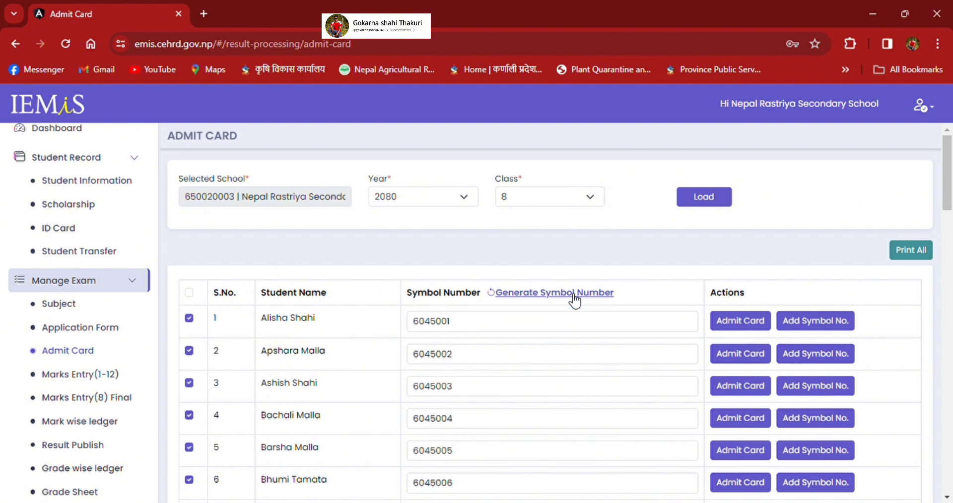
scroll(480, 424, "down", 6)
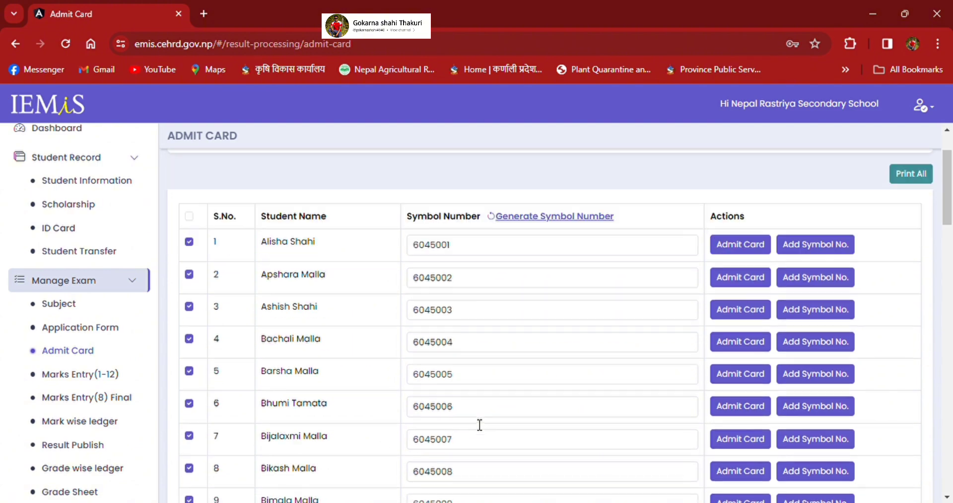
scroll(480, 425, "down", 10)
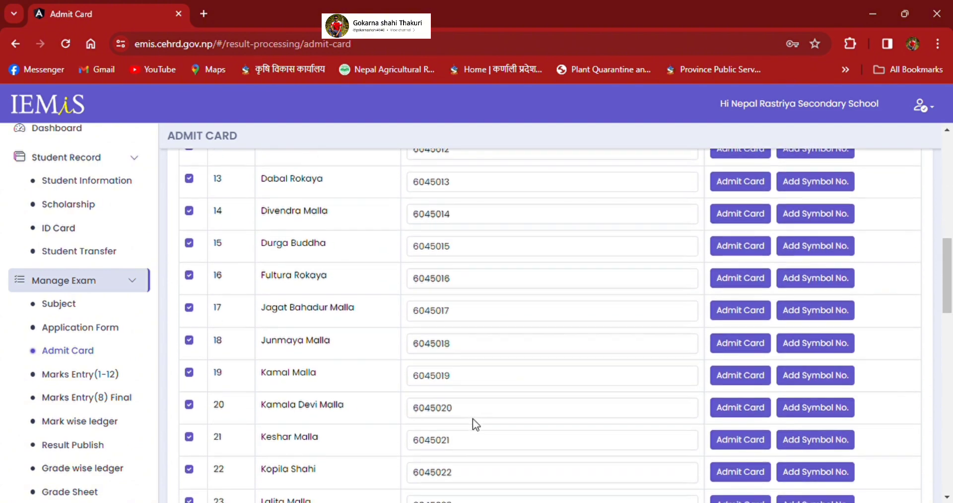
scroll(473, 418, "down", 12)
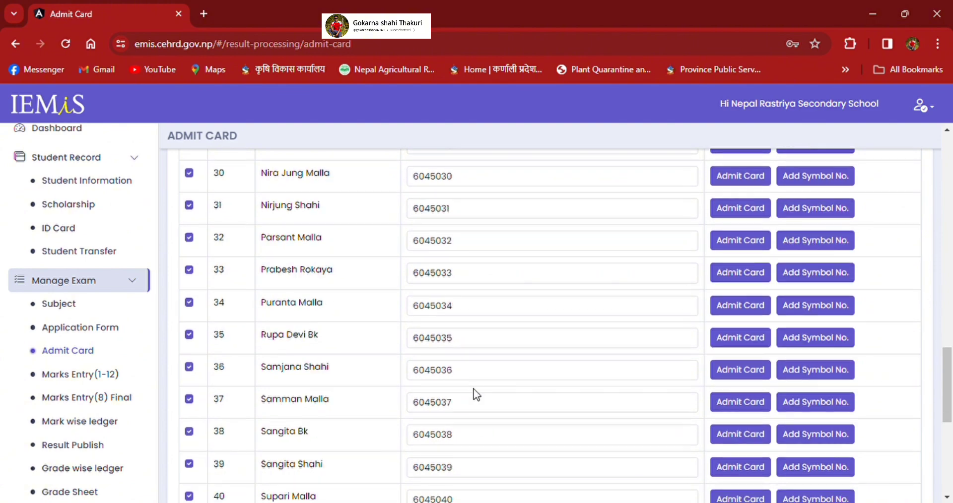
scroll(475, 395, "up", 19)
scroll(477, 395, "up", 8)
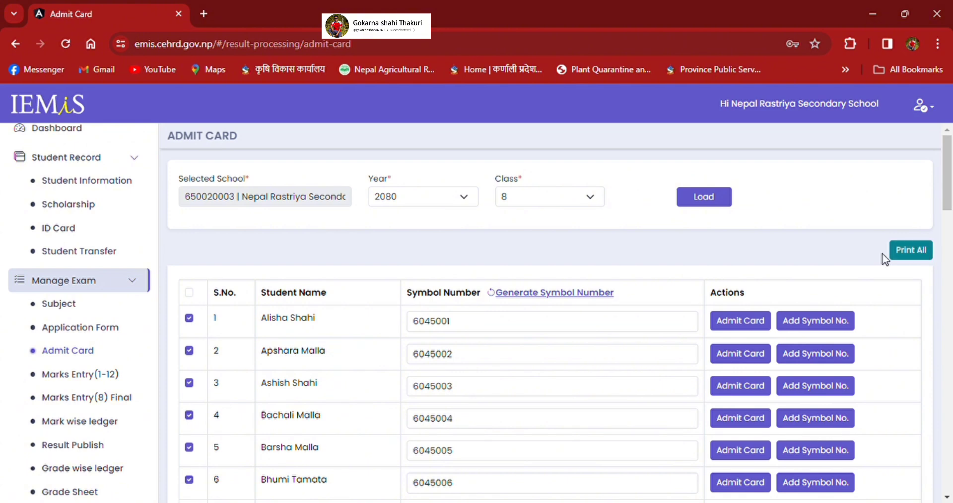
left_click(749, 324)
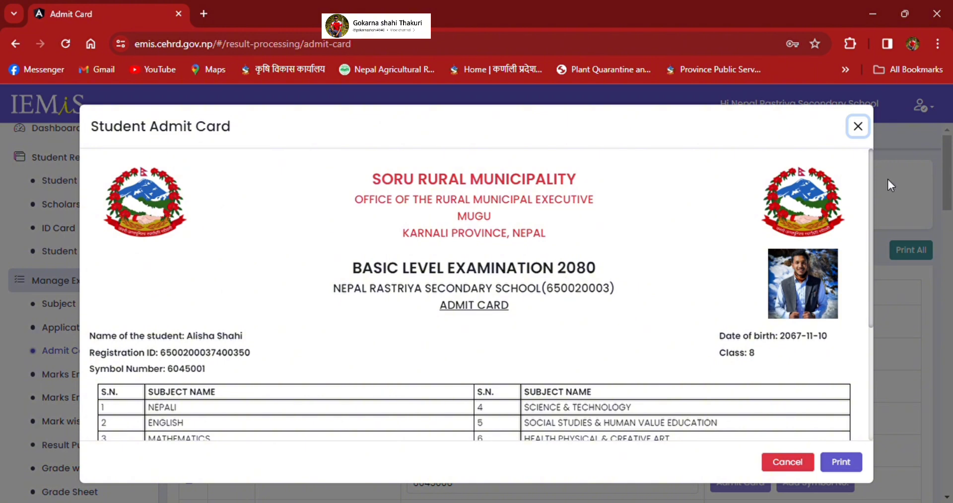
left_click(802, 193)
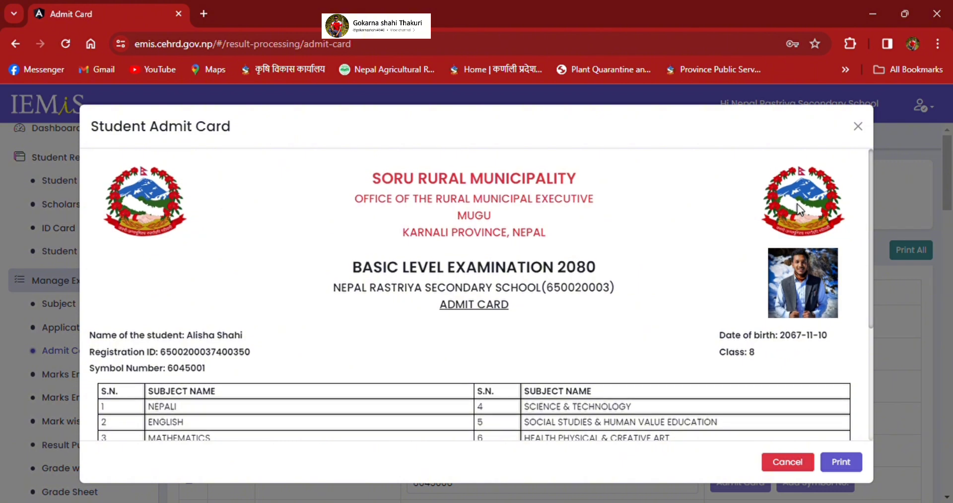
scroll(264, 368, "down", 4)
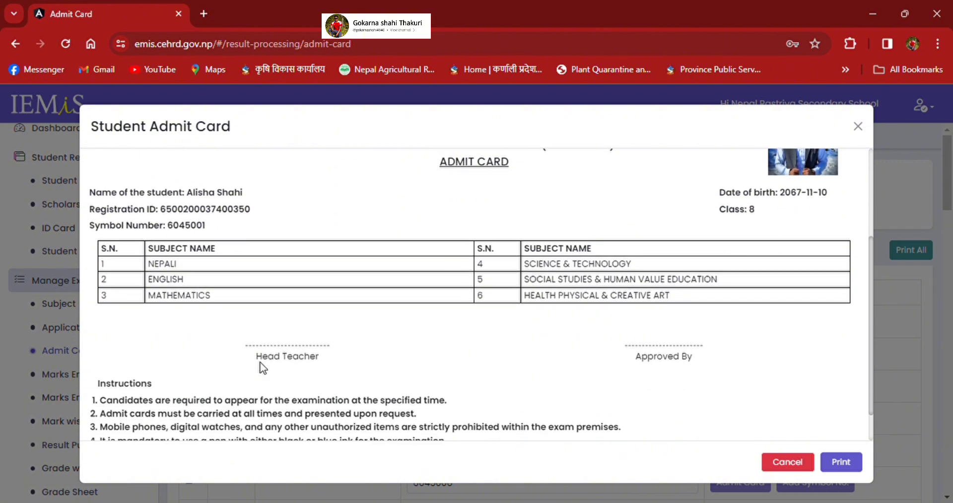
scroll(267, 369, "up", 1)
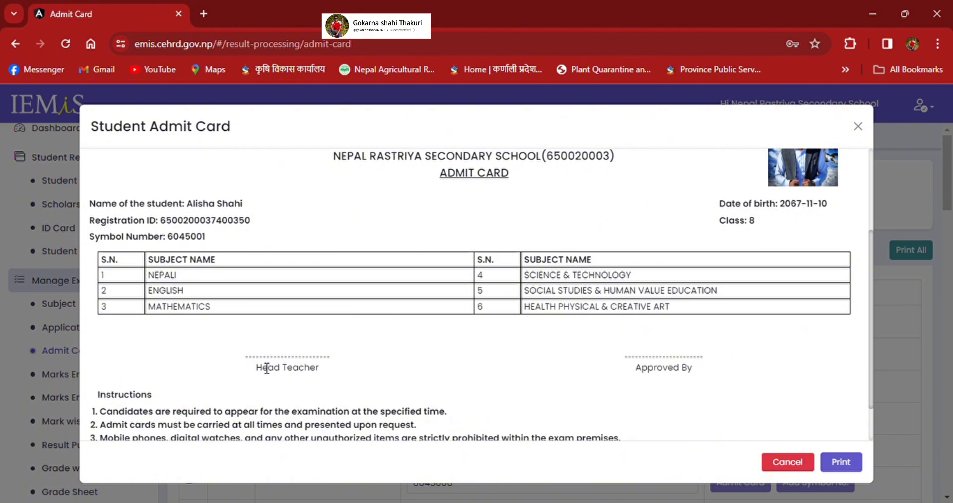
scroll(256, 362, "down", 1)
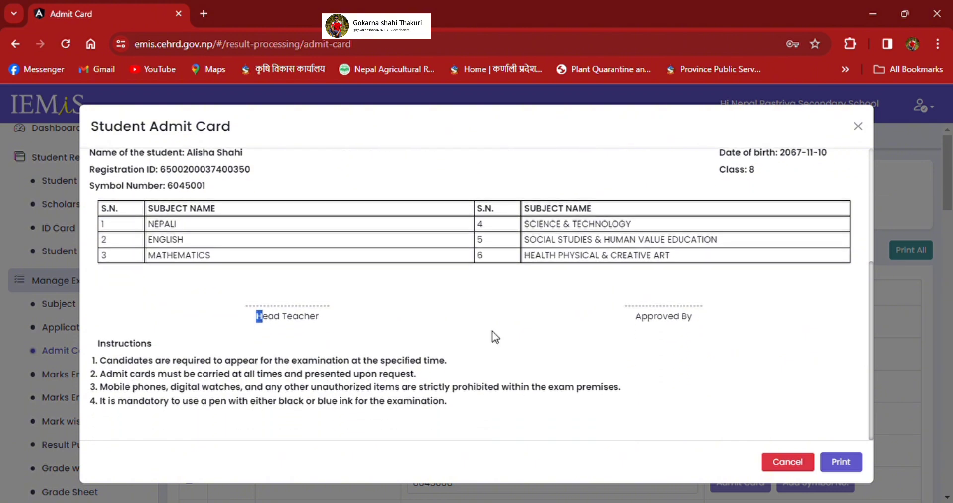
left_click(718, 304)
left_click_drag(630, 315, 702, 325)
left_click(715, 335)
left_click(800, 465)
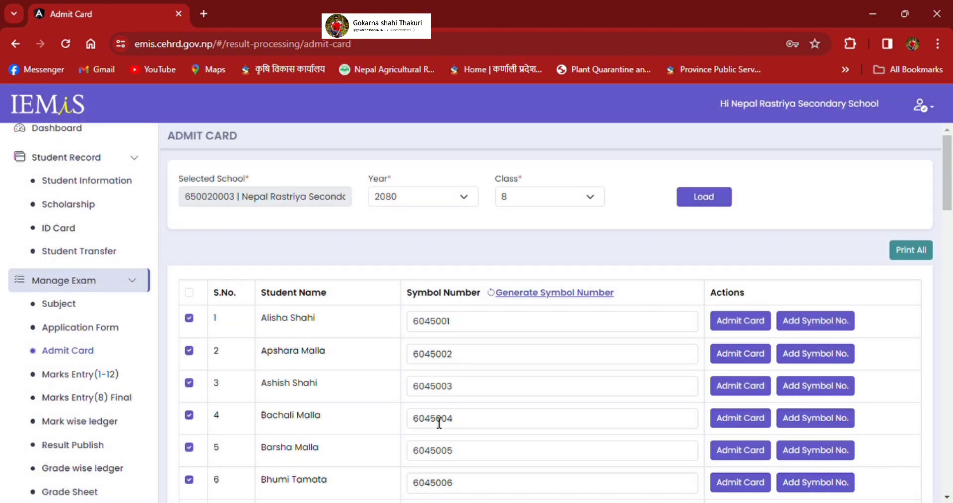
scroll(438, 421, "down", 1)
scroll(439, 422, "down", 1)
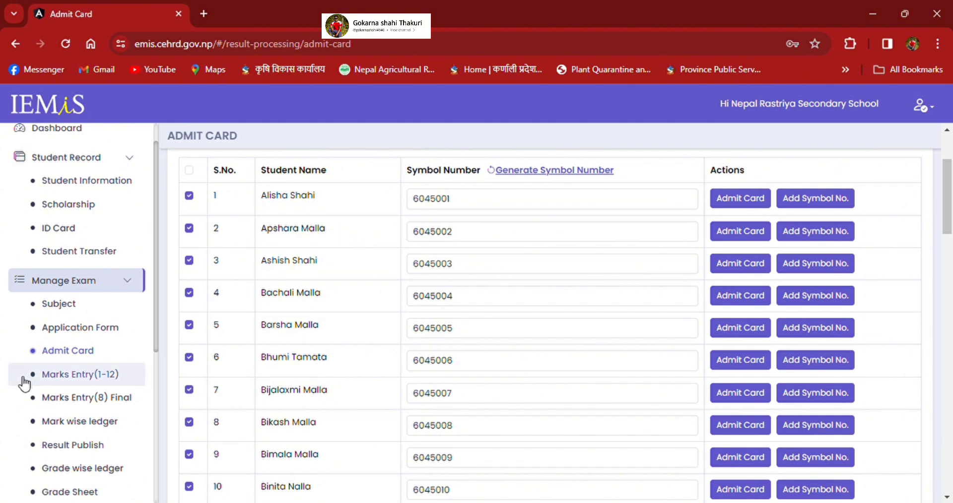
- Load the Class 8 final marks entry list for year 2080
left_click(99, 401)
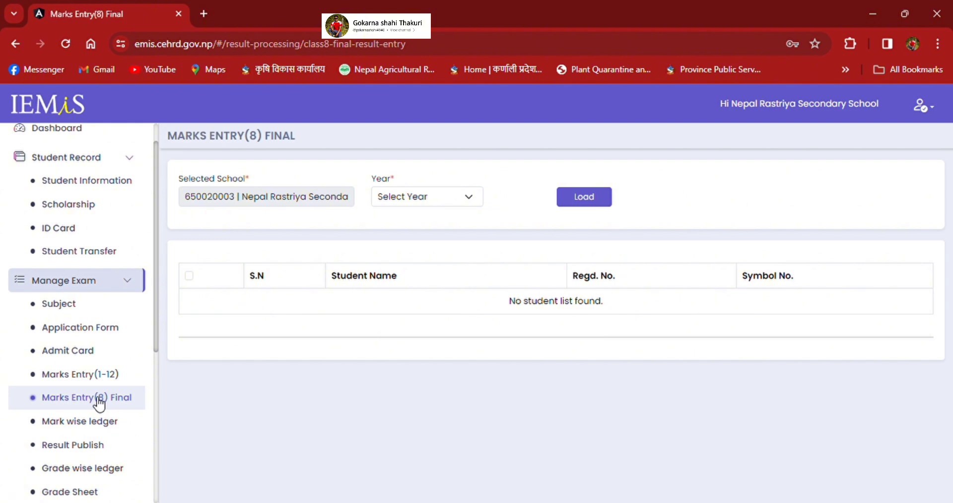
left_click(390, 203)
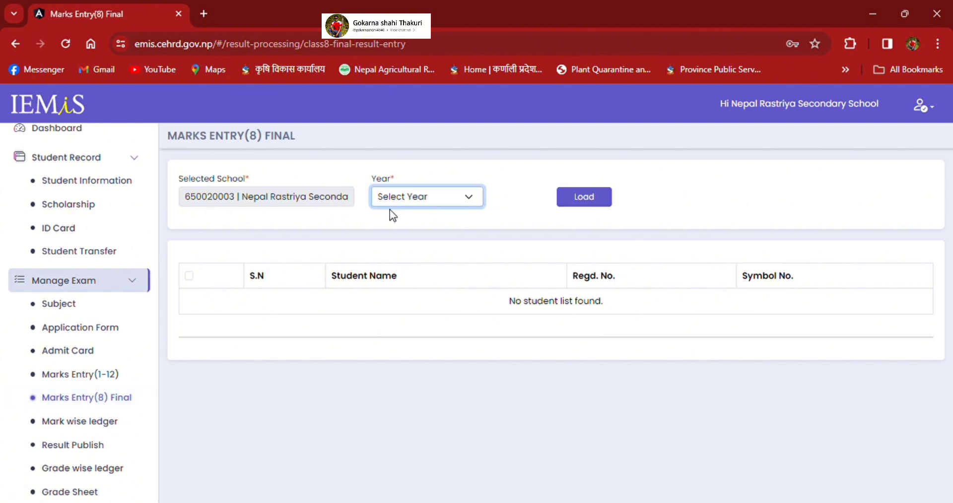
left_click(394, 233)
left_click(588, 199)
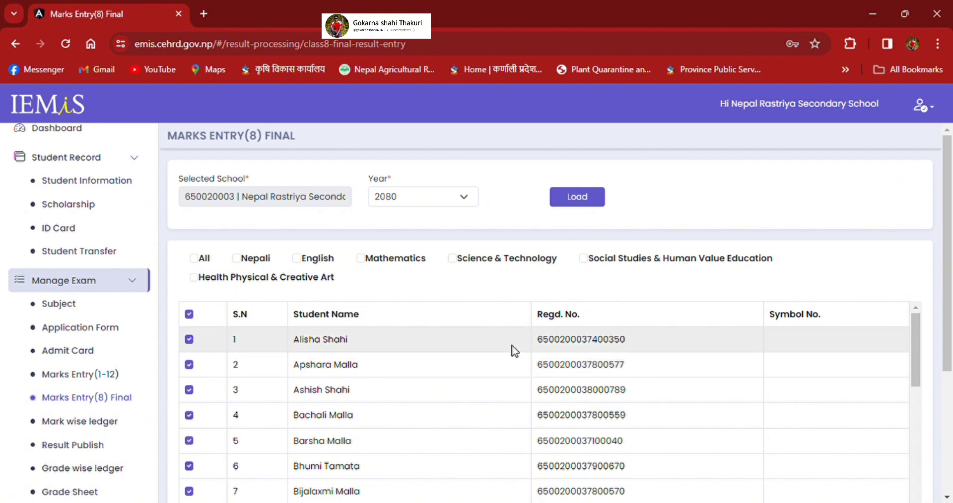
- Show marks columns for all subjects, then return to the blank Admit Card page
left_click(193, 258)
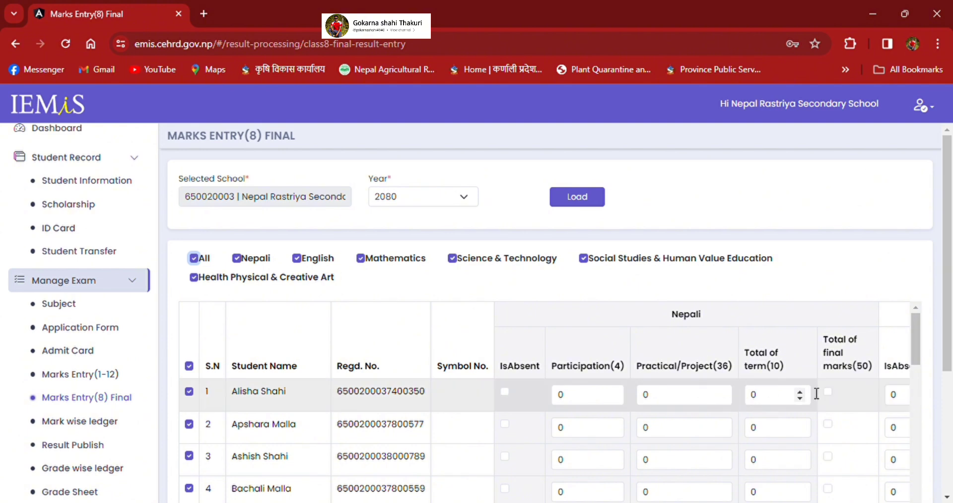
scroll(816, 394, "right", 5)
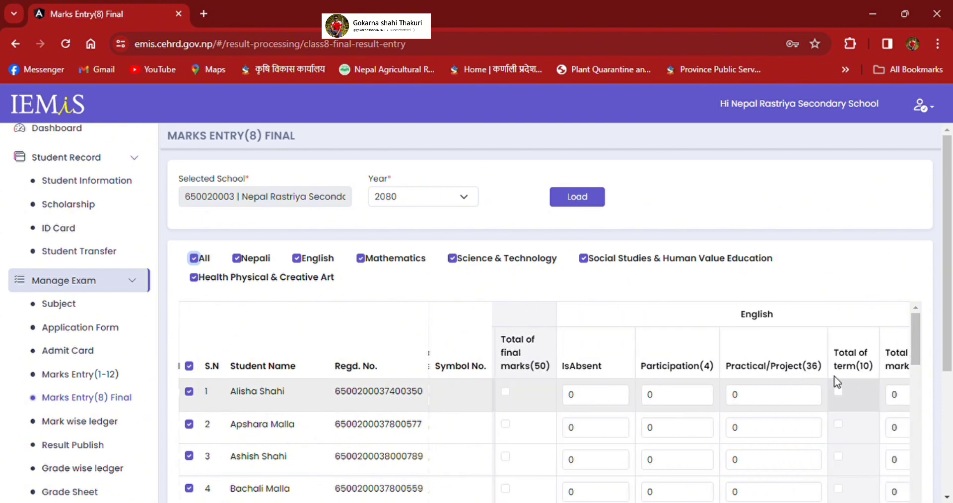
scroll(837, 384, "right", 10)
scroll(855, 370, "left", 8)
key("alt+Left")
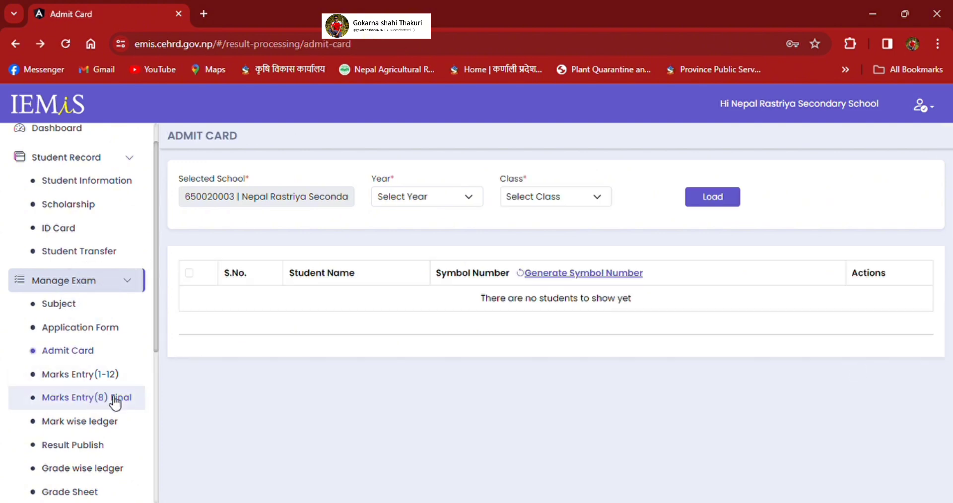
- Reload the 2080 Class 8 final marks grid with all subject columns shown
left_click(89, 397)
left_click(417, 206)
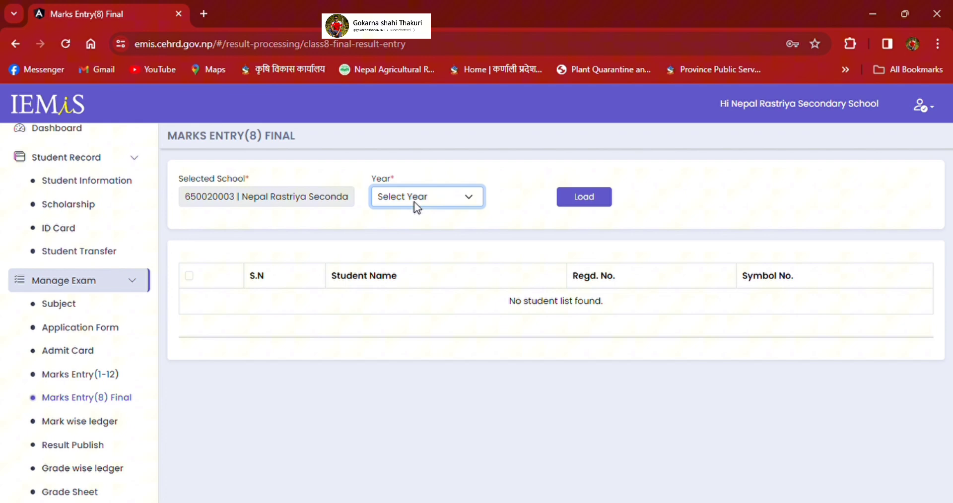
left_click(400, 234)
left_click(601, 203)
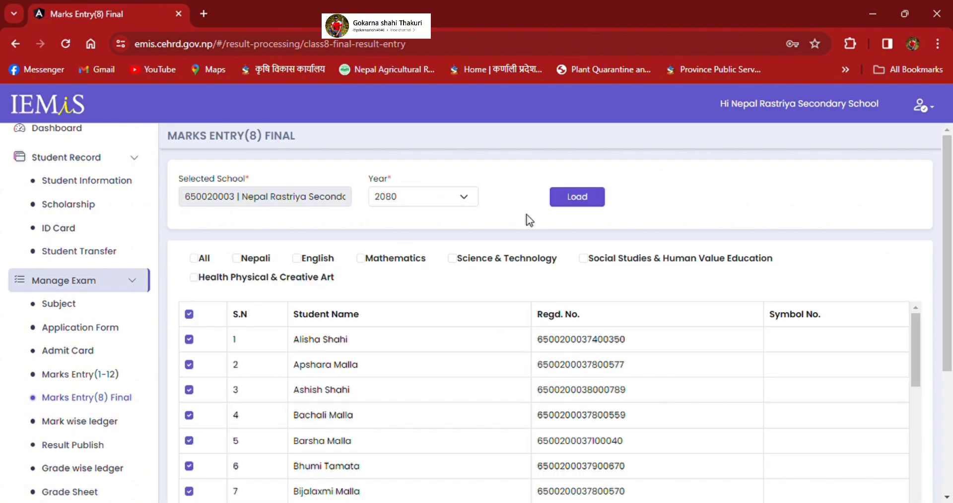
left_click(201, 264)
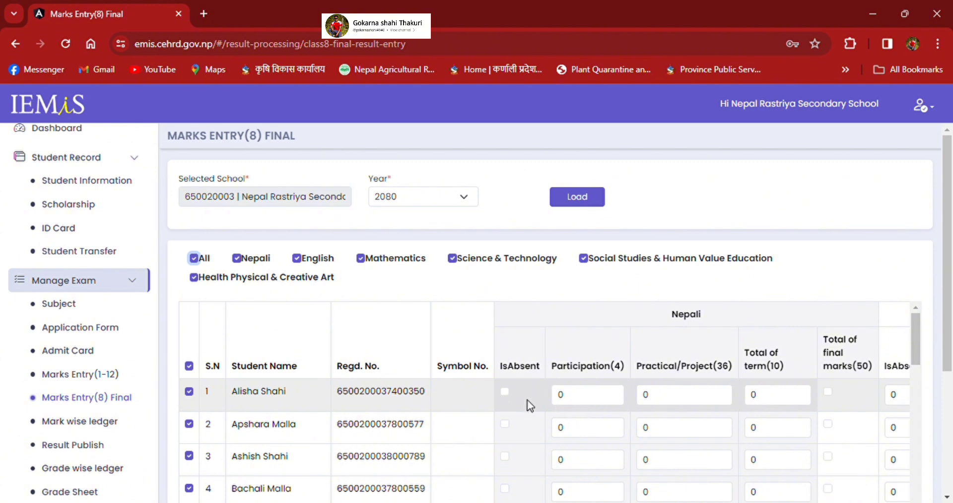
- Untick row 2's checkbox to exclude the second student from marks entry
left_click(188, 424)
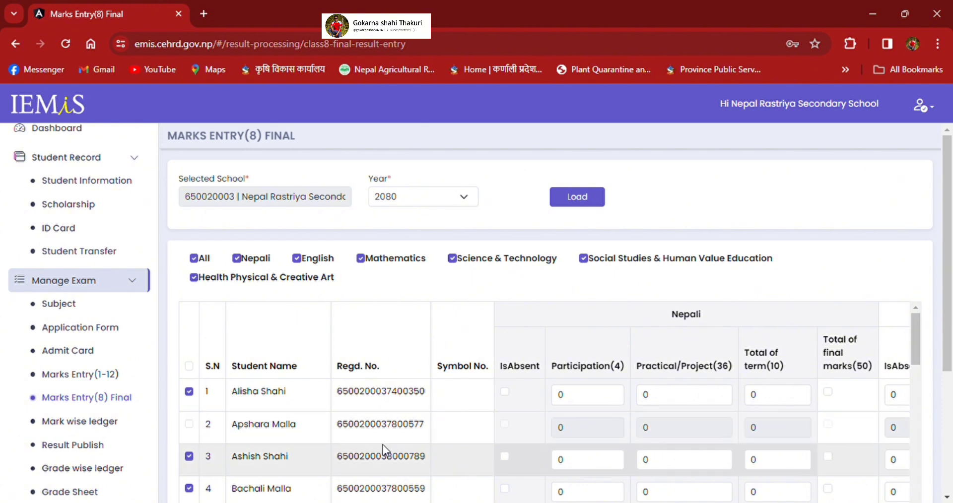
scroll(383, 445, "down", 3)
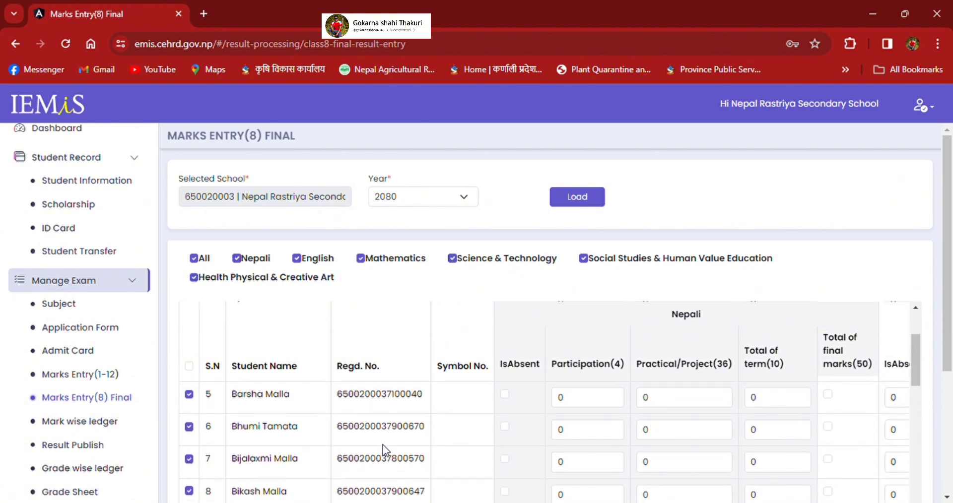
scroll(382, 445, "up", 1)
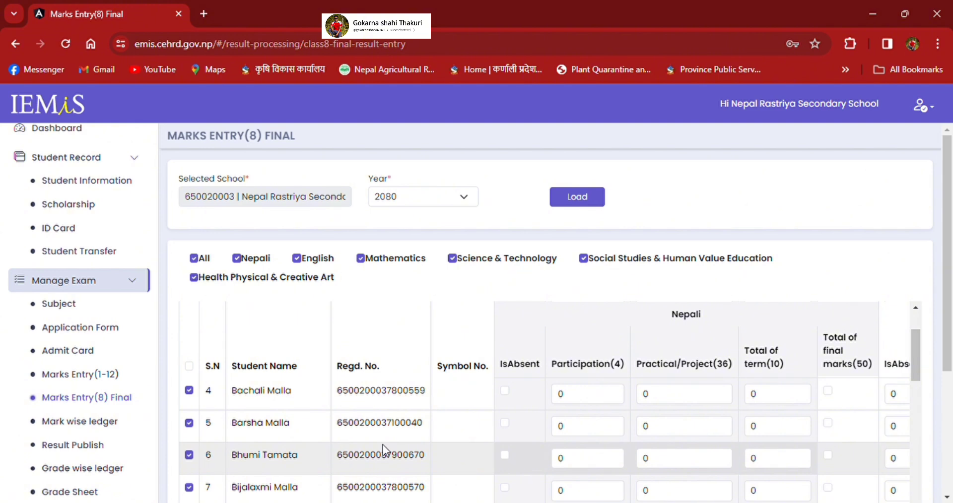
scroll(117, 333, "up", 1)
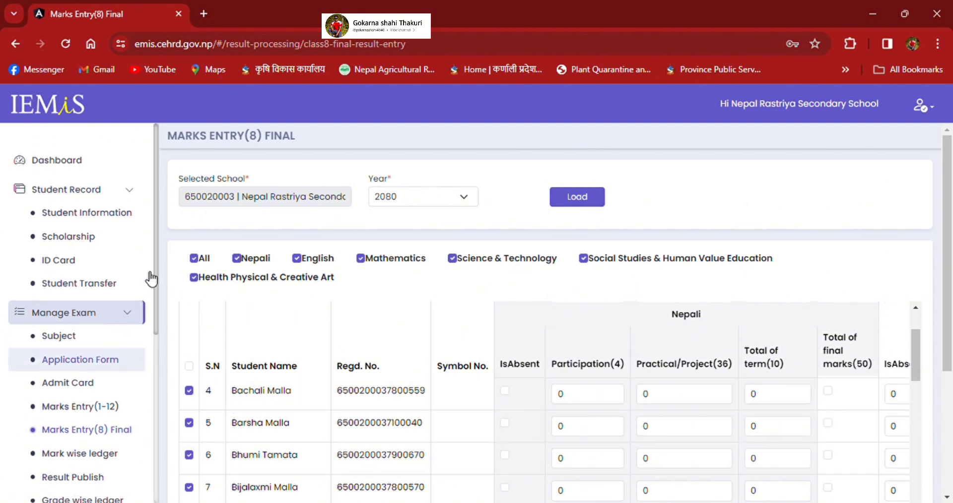